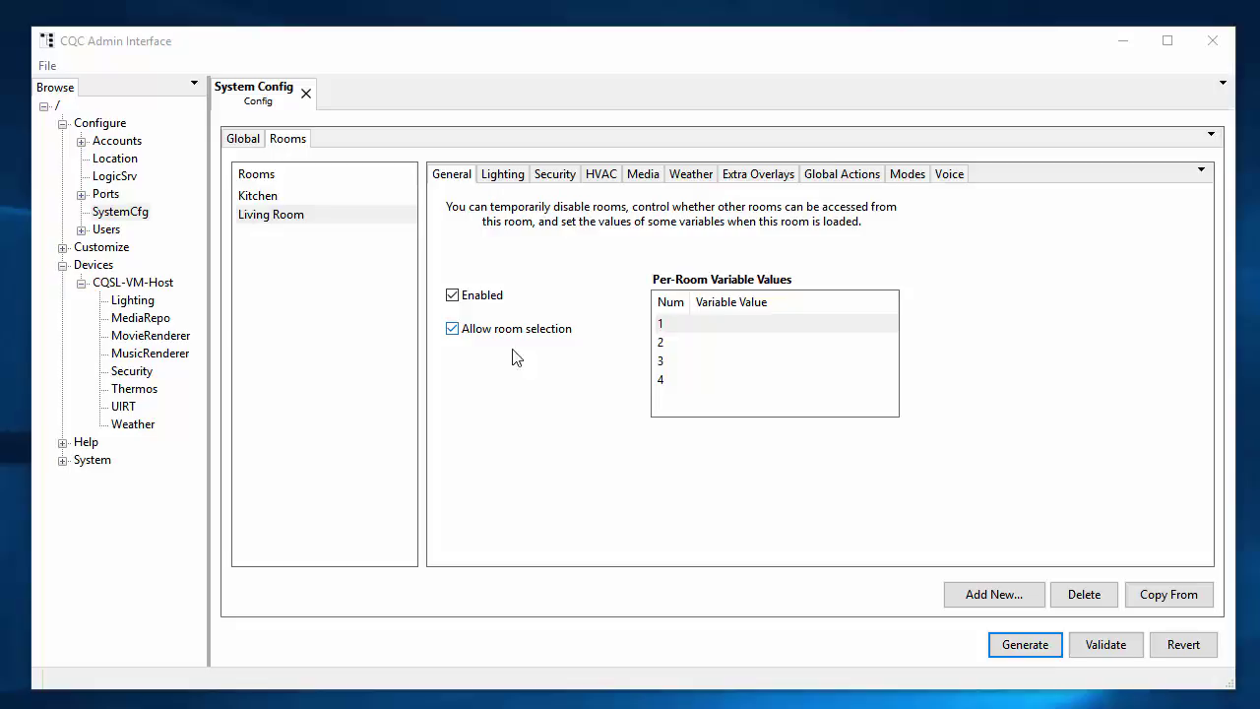
Open the Auto-Generation dialog, move it aside, and enable Verbose output.
{"action": "left_click", "coordinate": [1019, 650]}
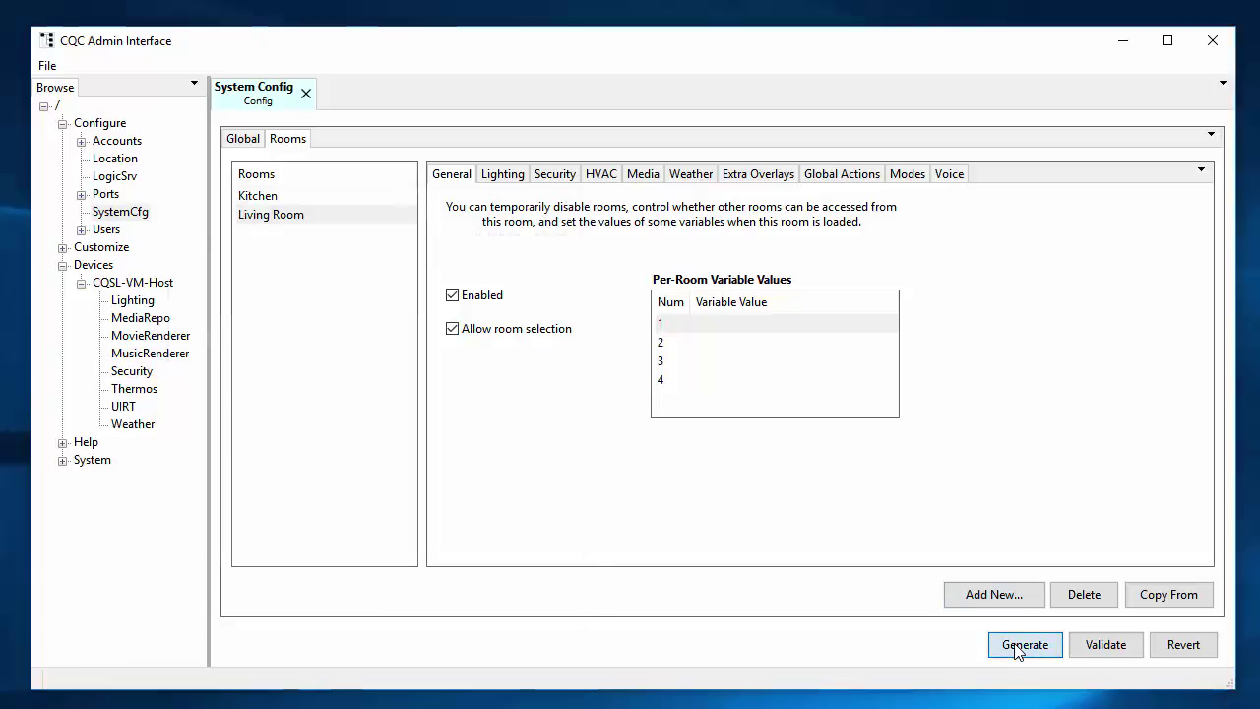
{"action": "left_click_drag", "start_coordinate": [470, 203], "coordinate": [651, 165]}
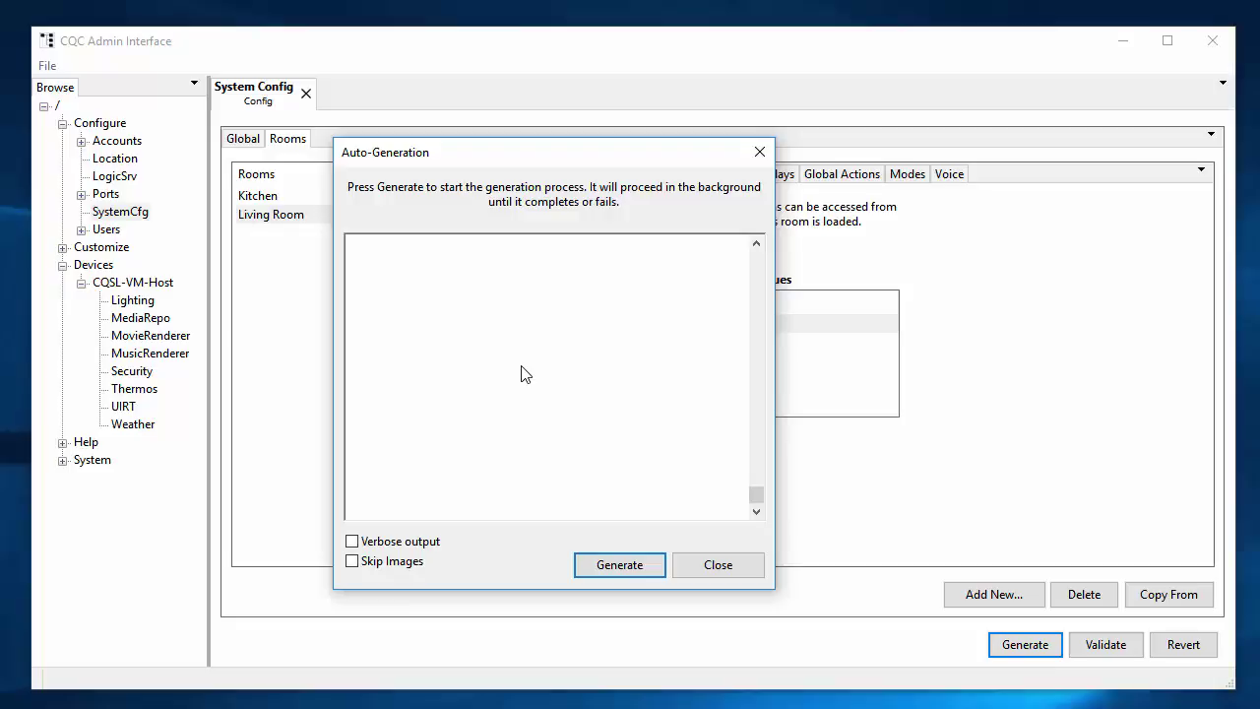
{"action": "left_click", "coordinate": [407, 548]}
Generate the Kitchen and Living Room interface templates and acknowledge the success message.
{"action": "left_click", "coordinate": [624, 567]}
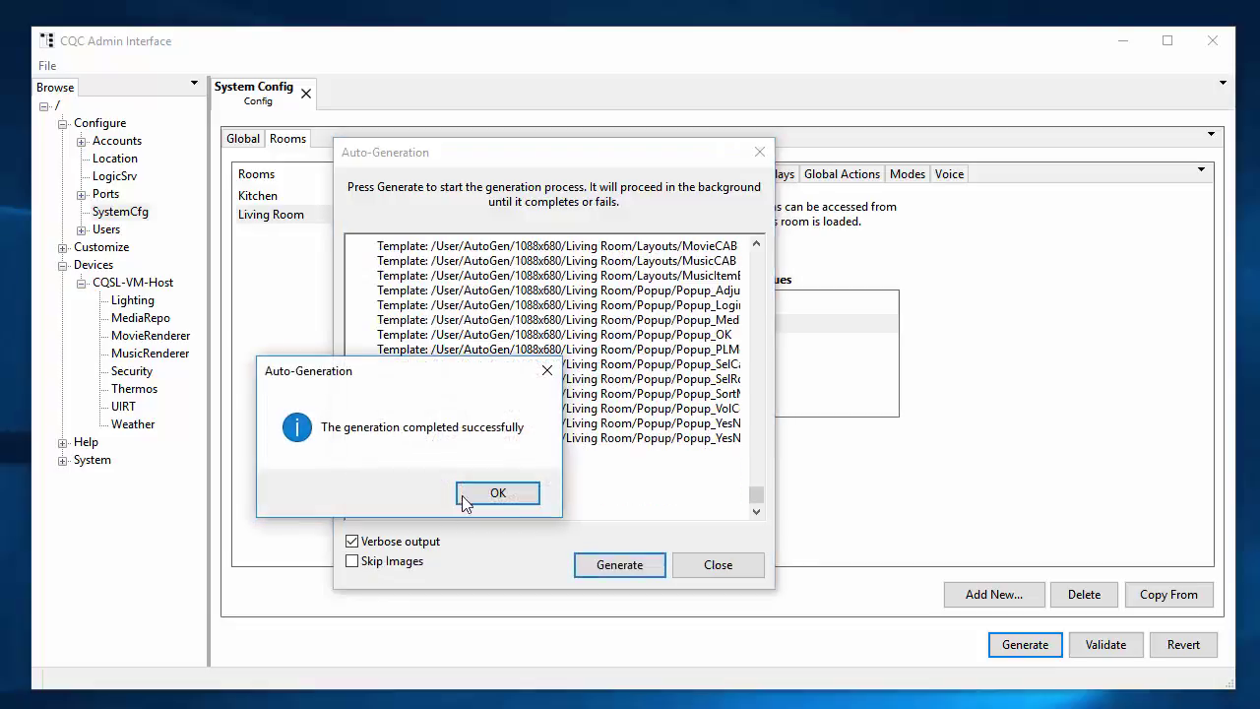
{"action": "left_click", "coordinate": [500, 494]}
Close the Auto-Generation window and launch Interface Template Viewer, postponing registration.
{"action": "left_click", "coordinate": [689, 563]}
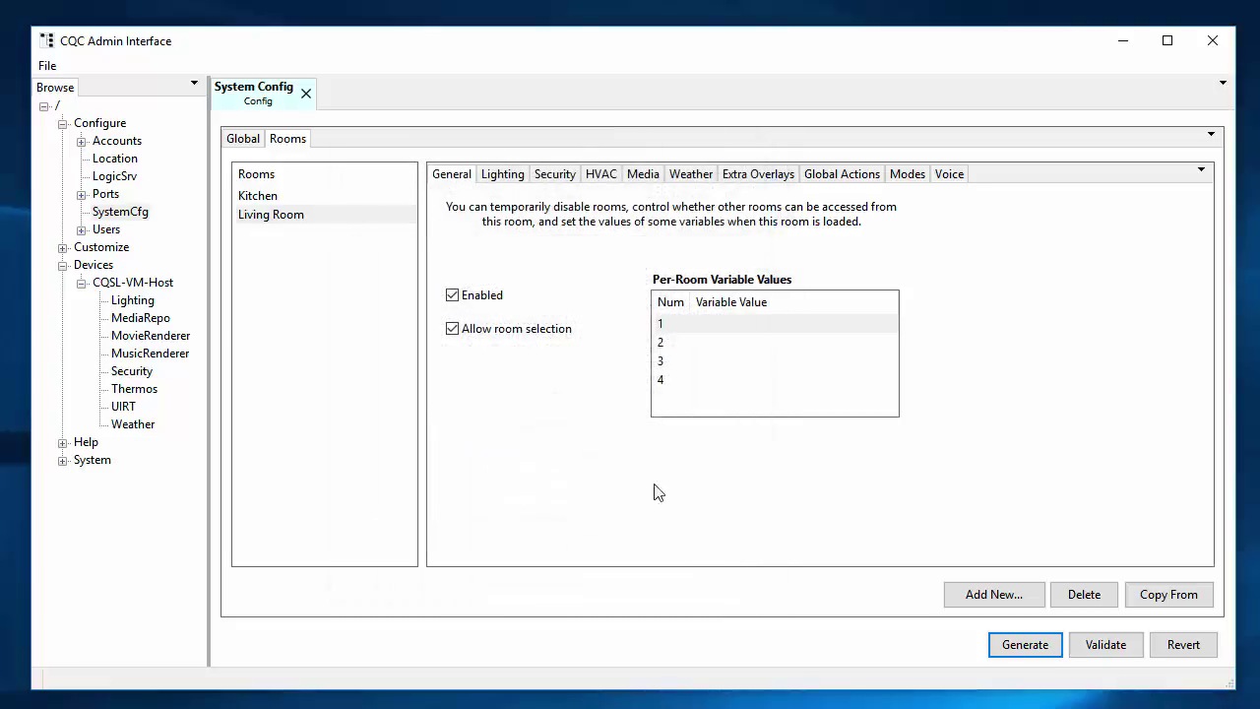
{"action": "key", "text": "super"}
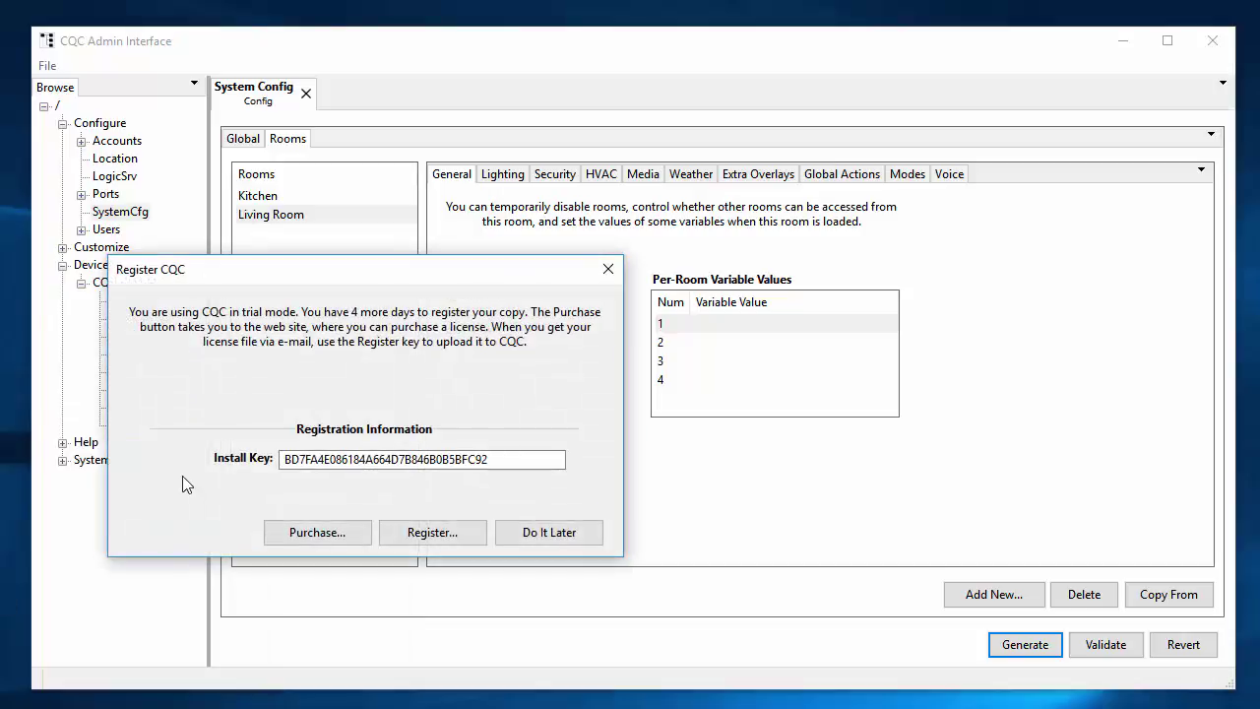
{"action": "key", "text": "Escape"}
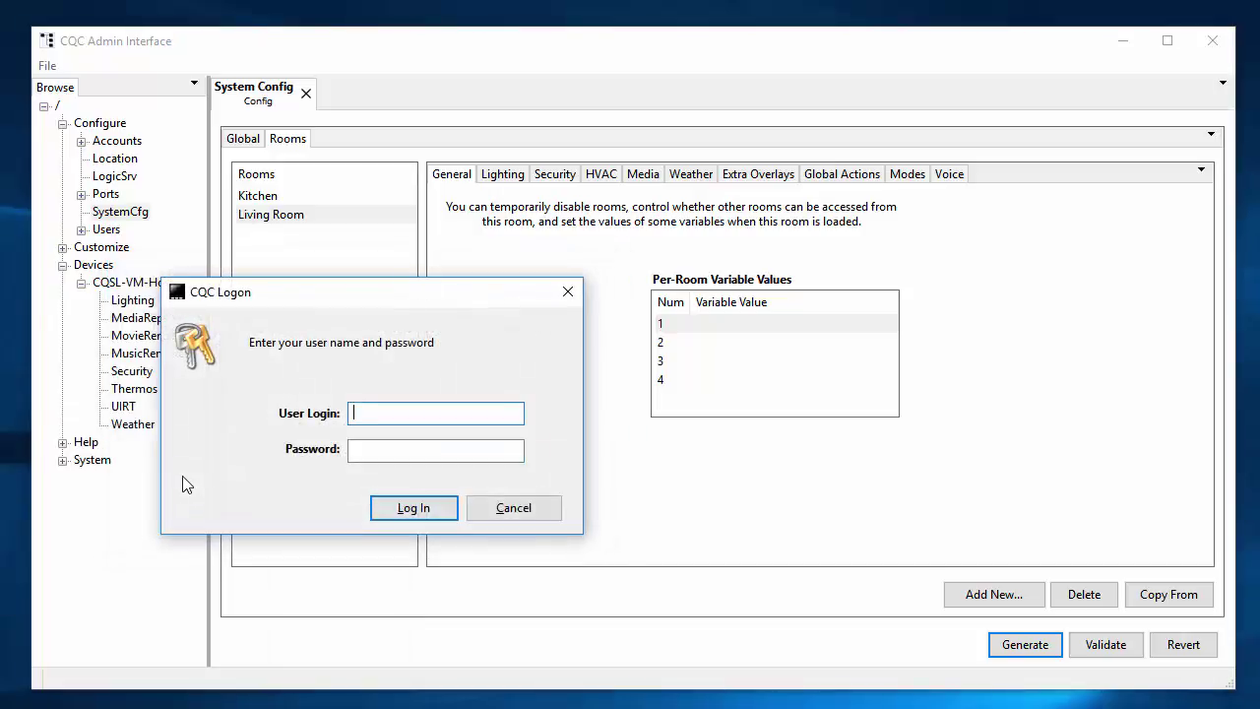
Log in with the user name and password, re-entering the password after an incorrect-login error.
{"action": "type", "text": "Admin"}
{"action": "key", "text": "Tab"}
{"action": "type", "text": "********"}
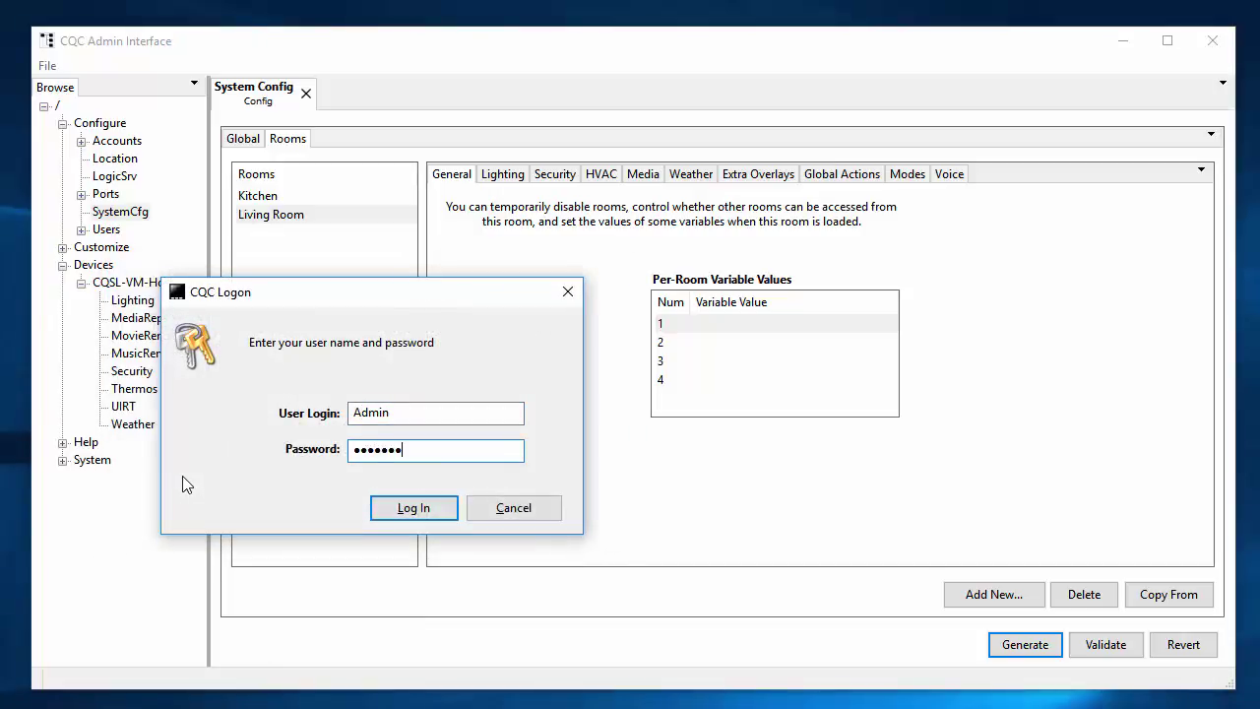
{"action": "key", "text": "Return"}
{"action": "key", "text": "Return"}
{"action": "type", "text": "********"}
{"action": "key", "text": "Return"}
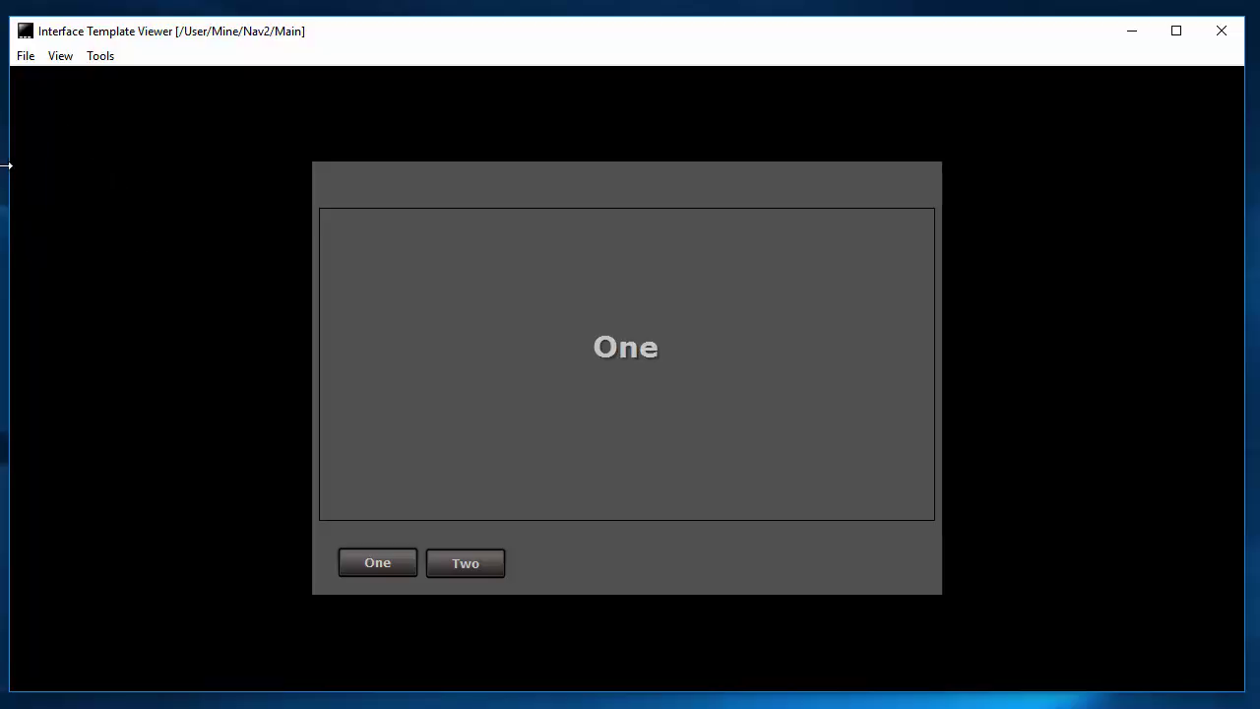
Open the /User/AutoGen/1088x680/Kitchen/Main template through File > Open.
{"action": "left_click", "coordinate": [25, 56]}
{"action": "left_click", "coordinate": [19, 79]}
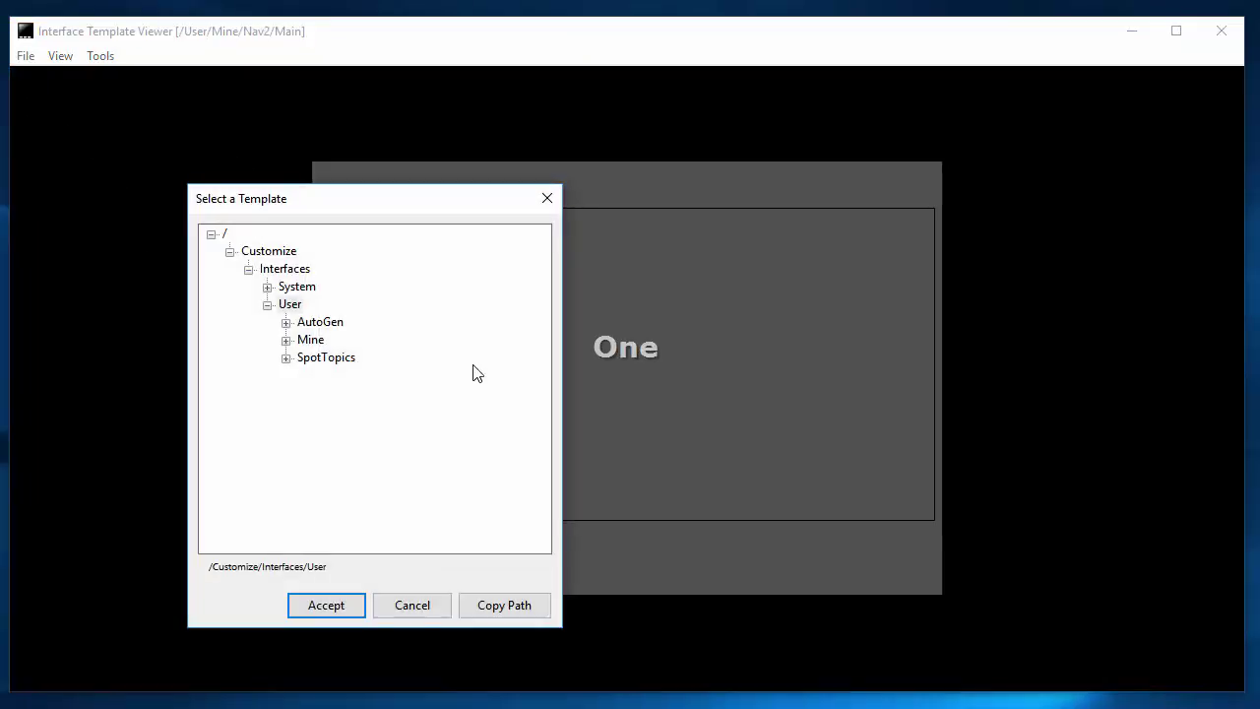
{"action": "left_click", "coordinate": [286, 322]}
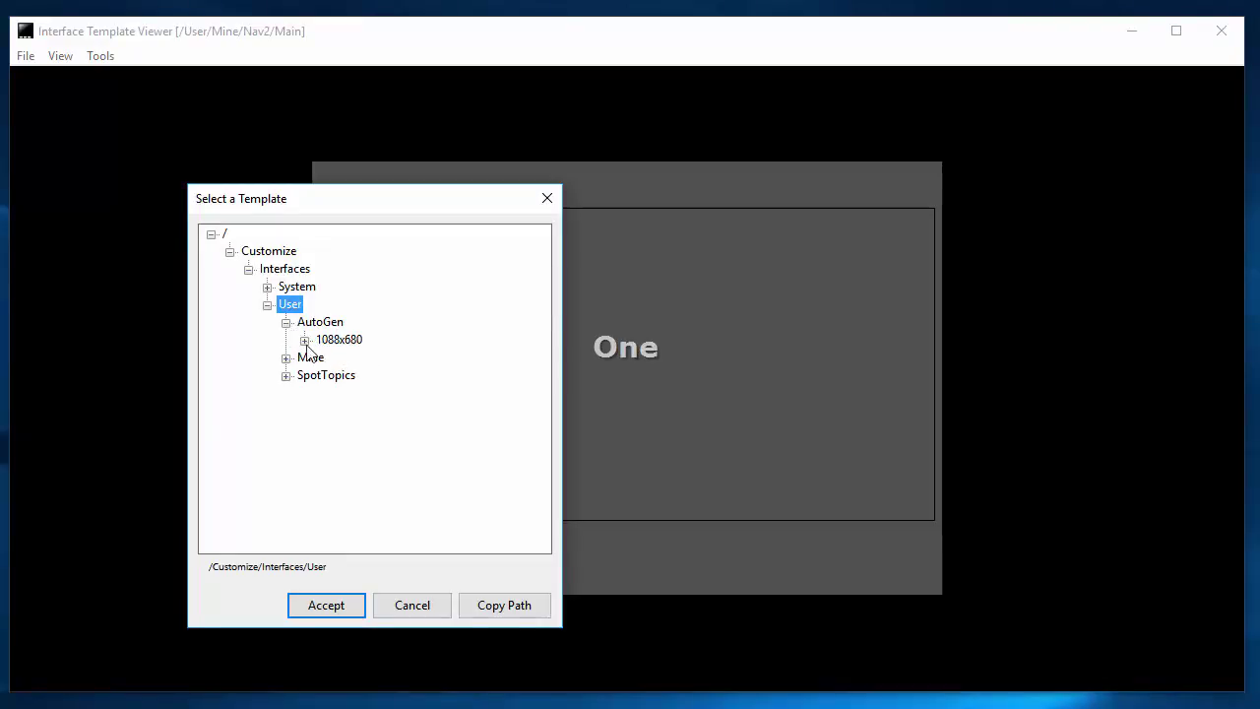
{"action": "left_click", "coordinate": [305, 340]}
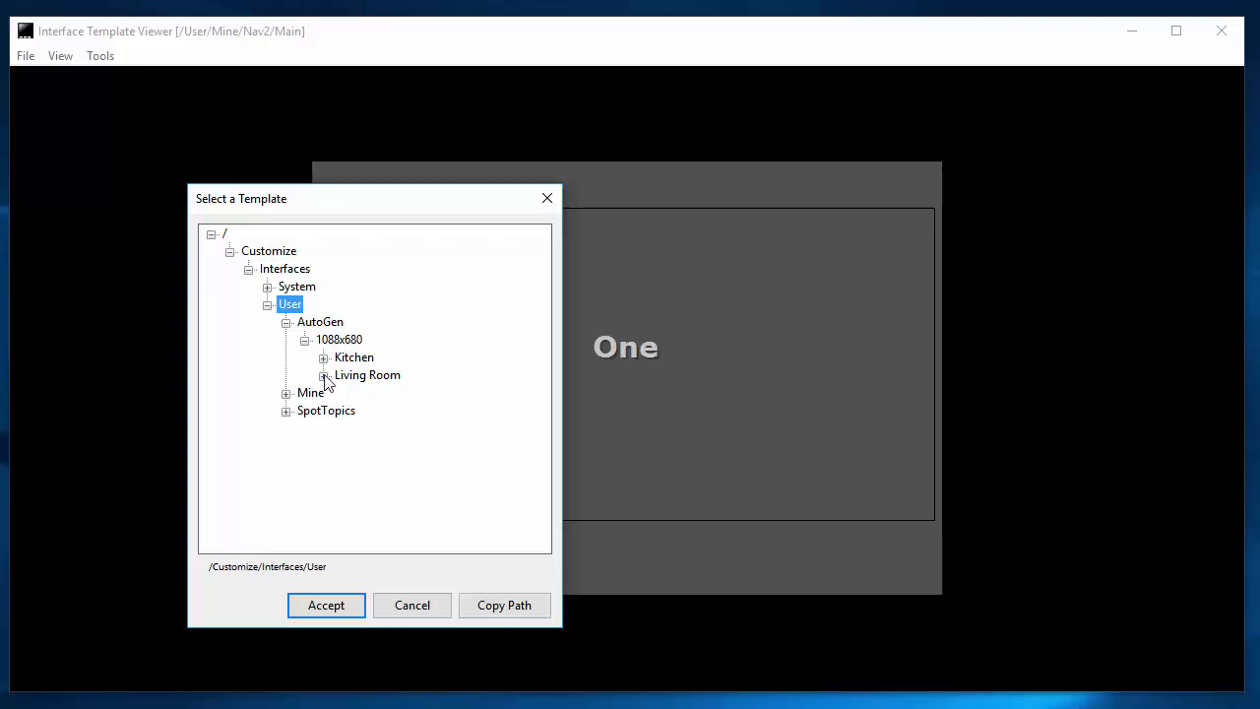
{"action": "left_click", "coordinate": [323, 358]}
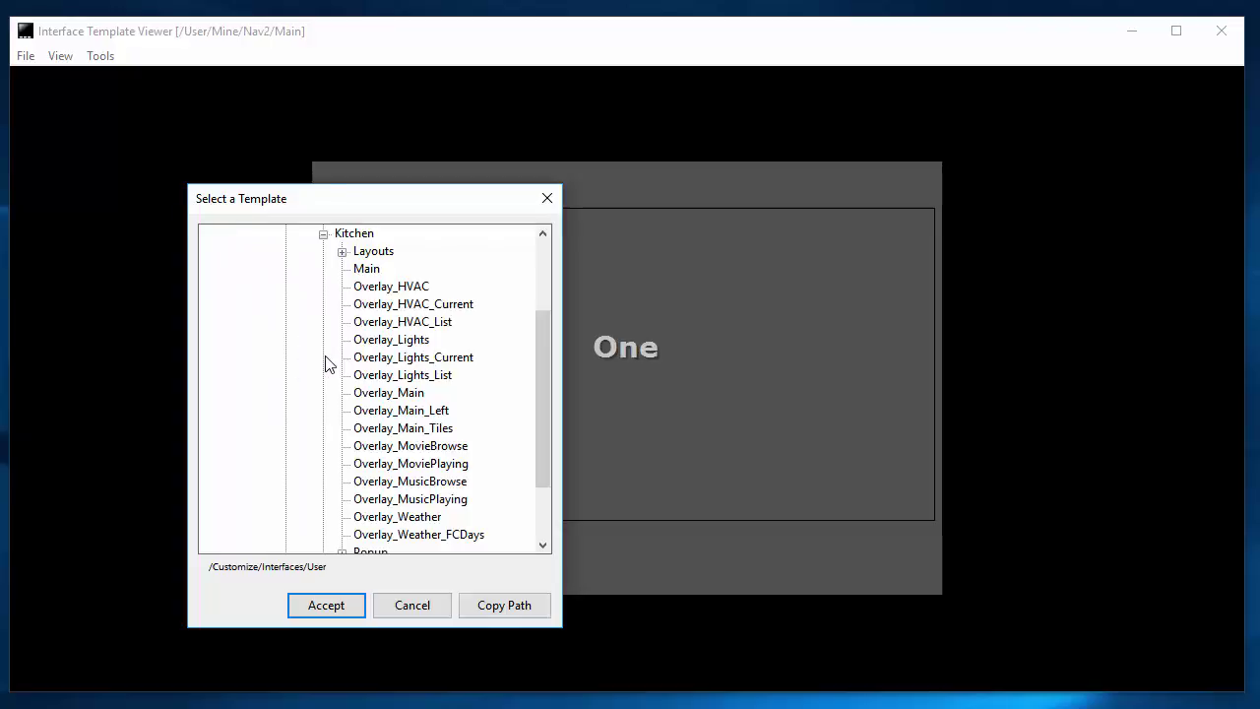
{"action": "left_click", "coordinate": [366, 270]}
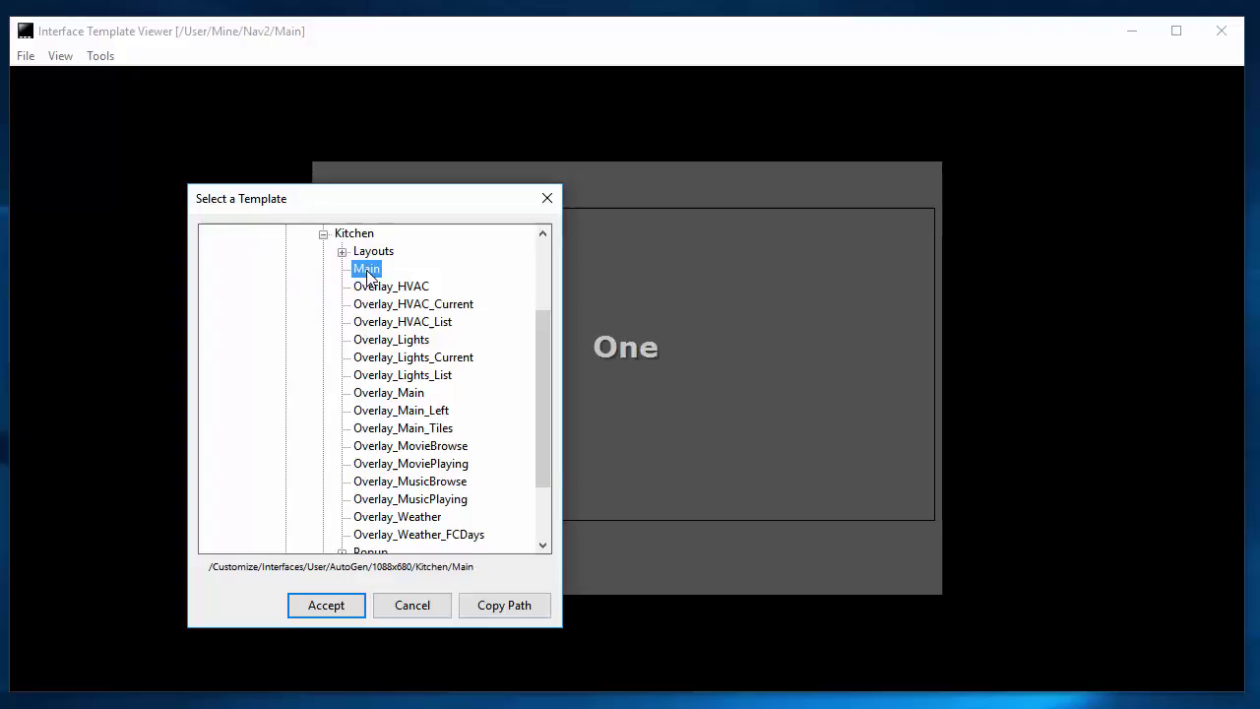
{"action": "double_click", "coordinate": [366, 271]}
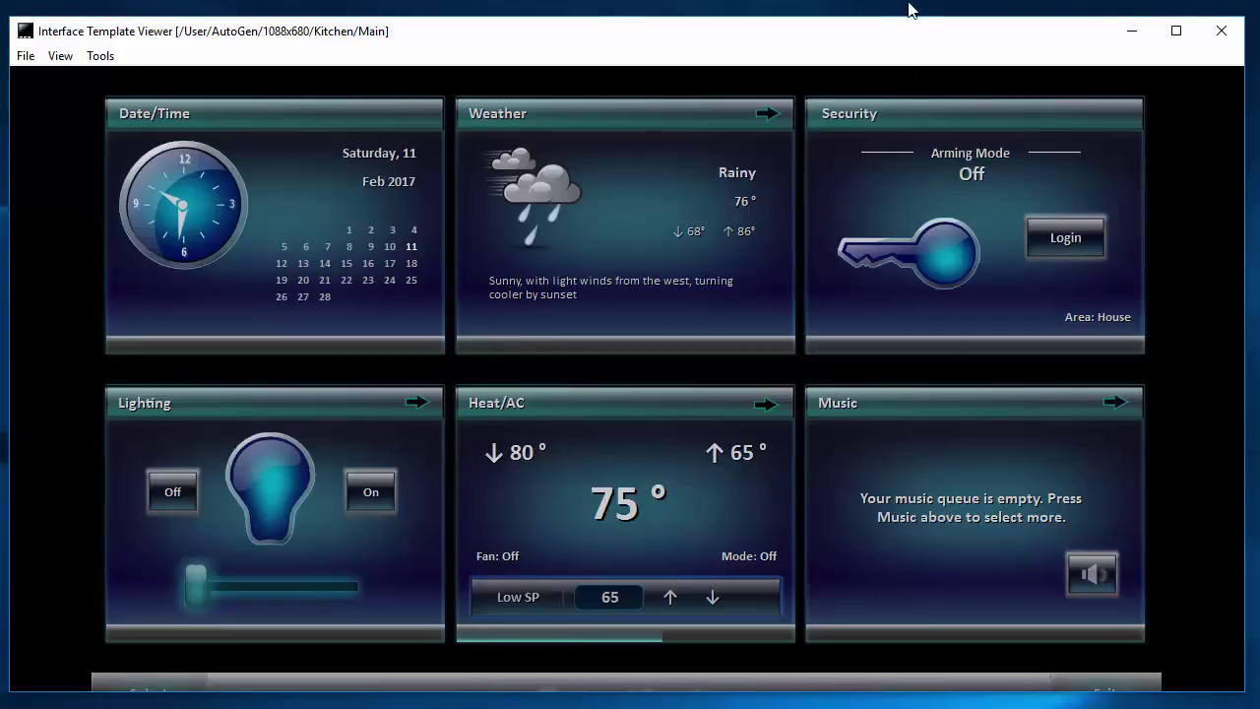
Move the viewer window up, narrow it, and shift it right; open and close the Select Room list.
{"action": "left_click_drag", "start_coordinate": [928, 20], "coordinate": [928, 0]}
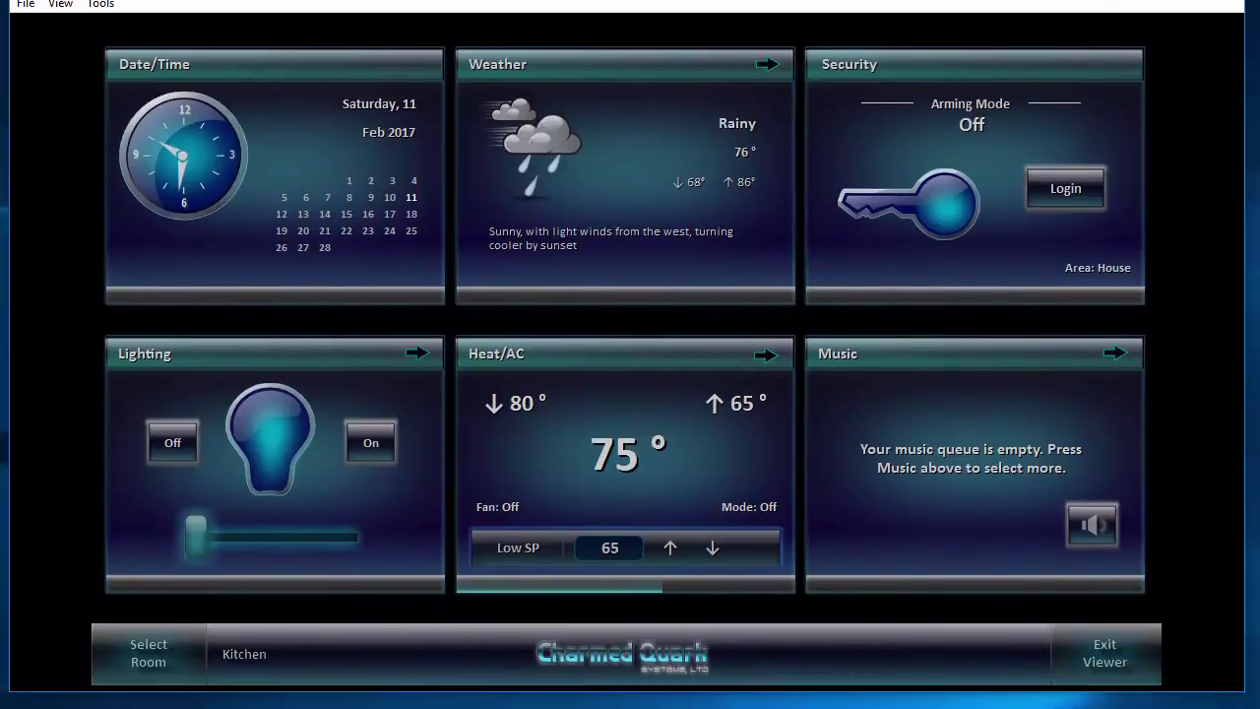
{"action": "left_click_drag", "start_coordinate": [1240, 161], "coordinate": [1081, 172]}
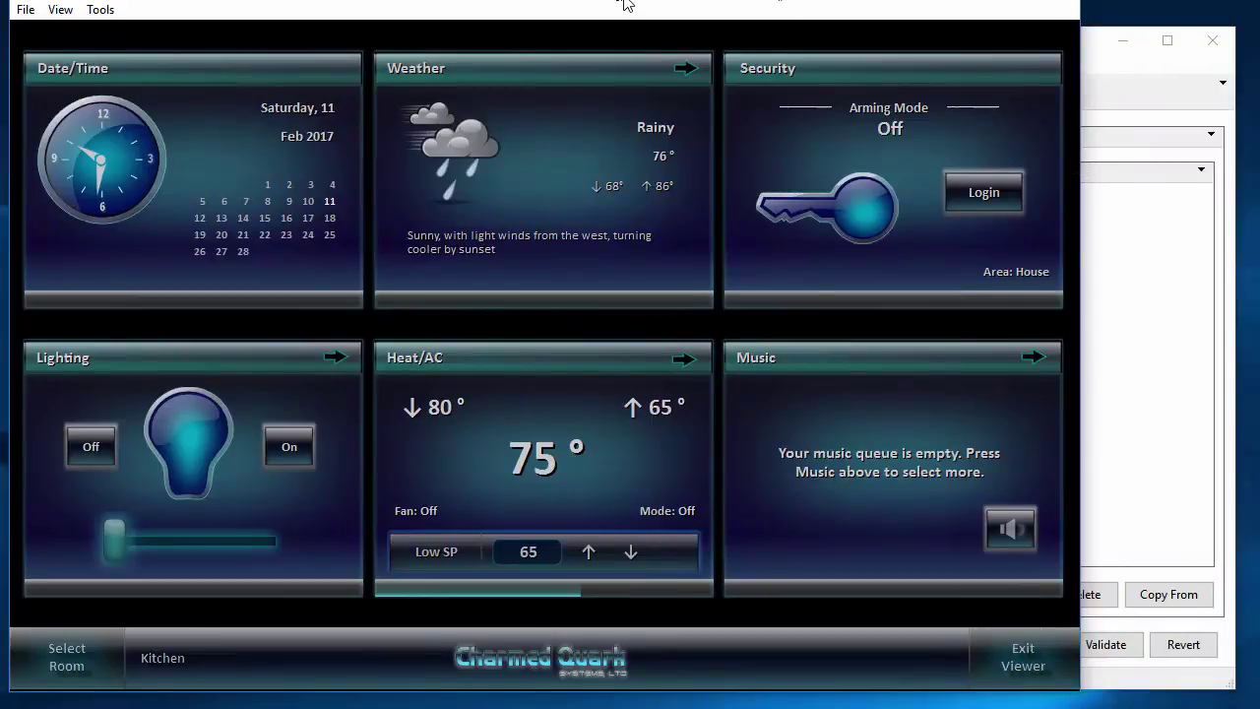
{"action": "left_click_drag", "start_coordinate": [624, 3], "coordinate": [679, 3]}
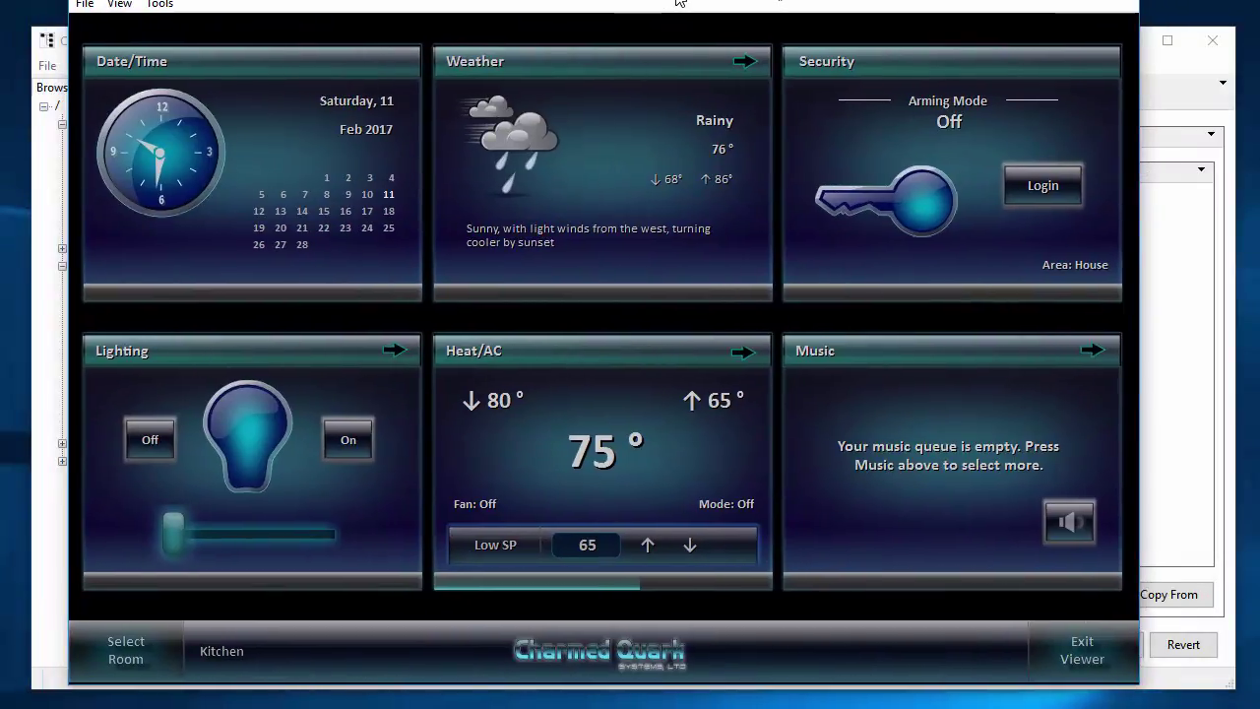
{"action": "left_click", "coordinate": [125, 658]}
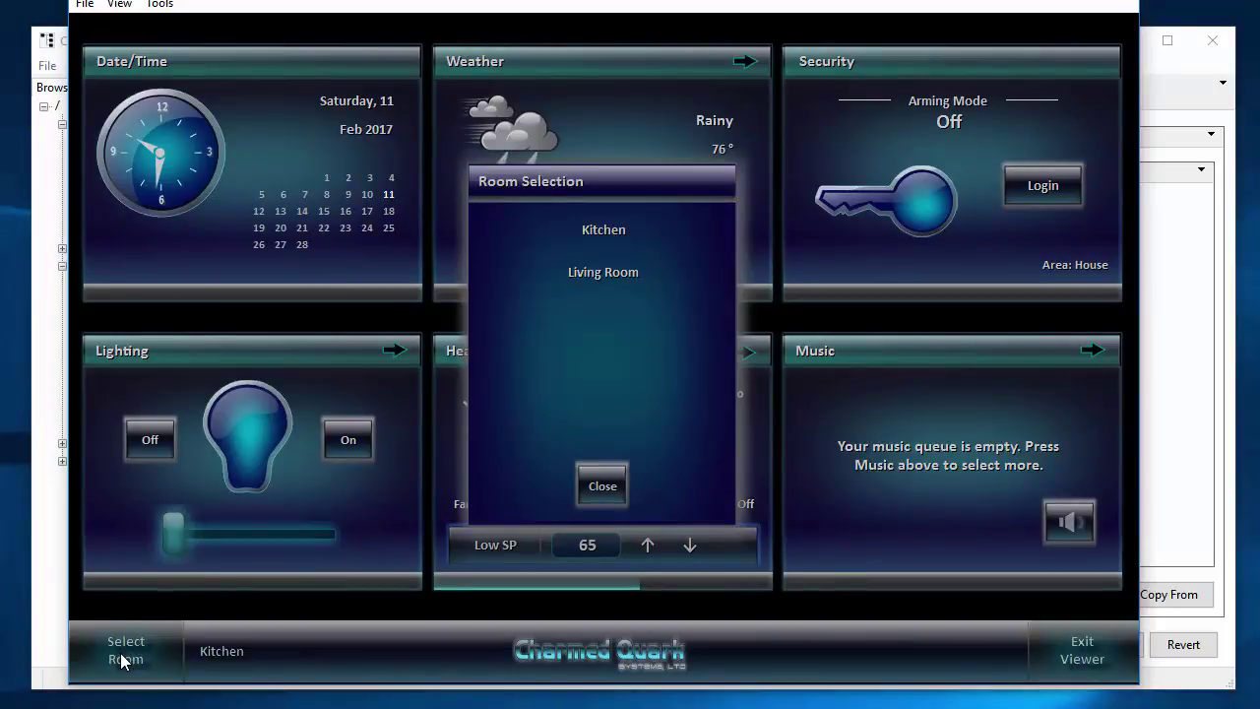
{"action": "left_click", "coordinate": [602, 485]}
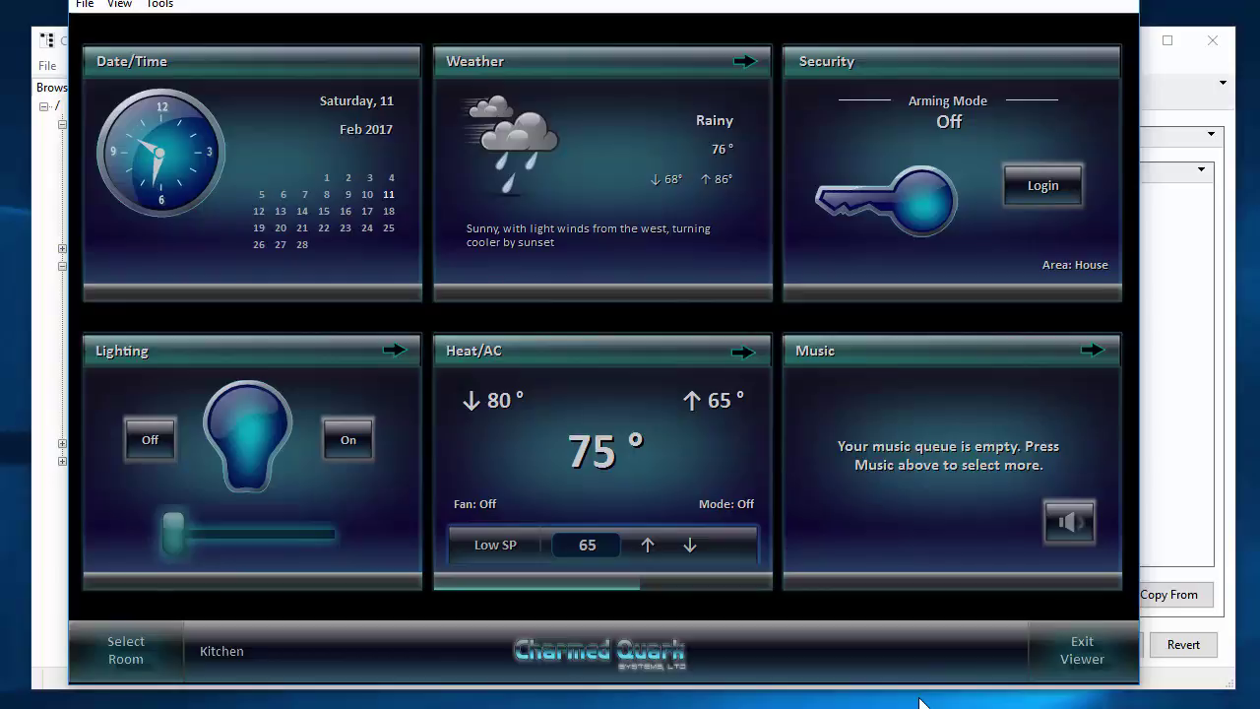
{"action": "left_click", "coordinate": [588, 65]}
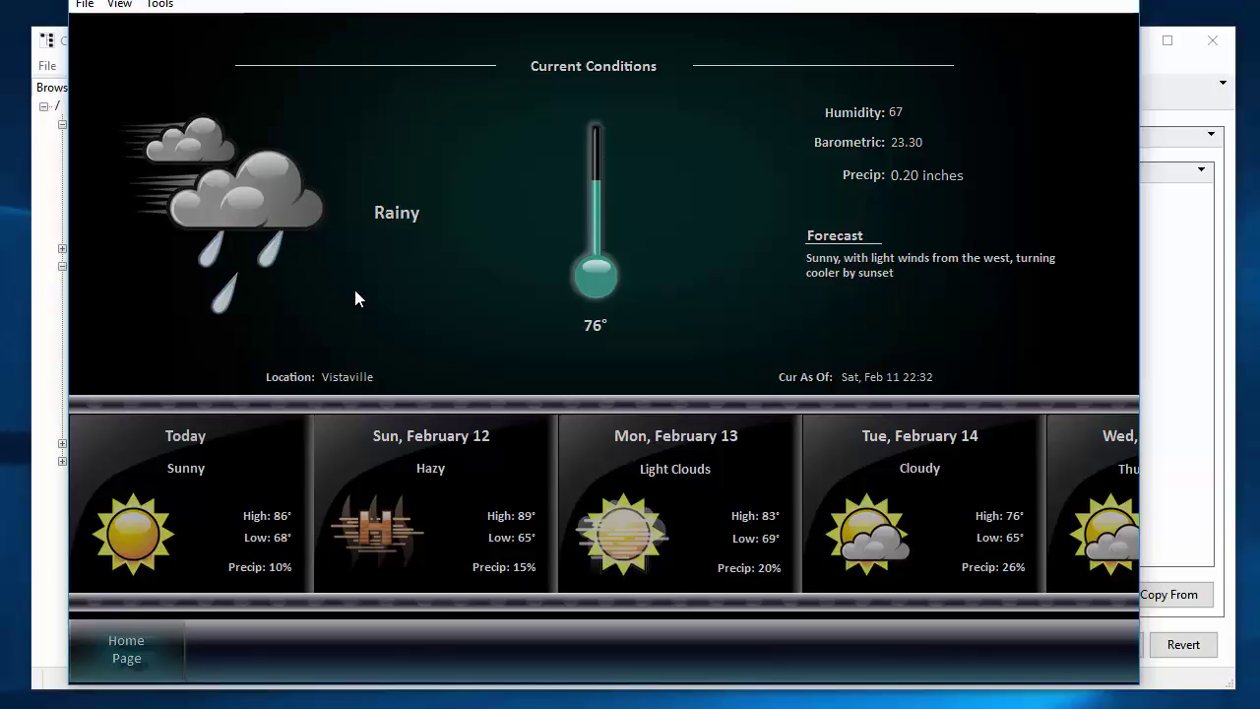
{"action": "left_click", "coordinate": [124, 648]}
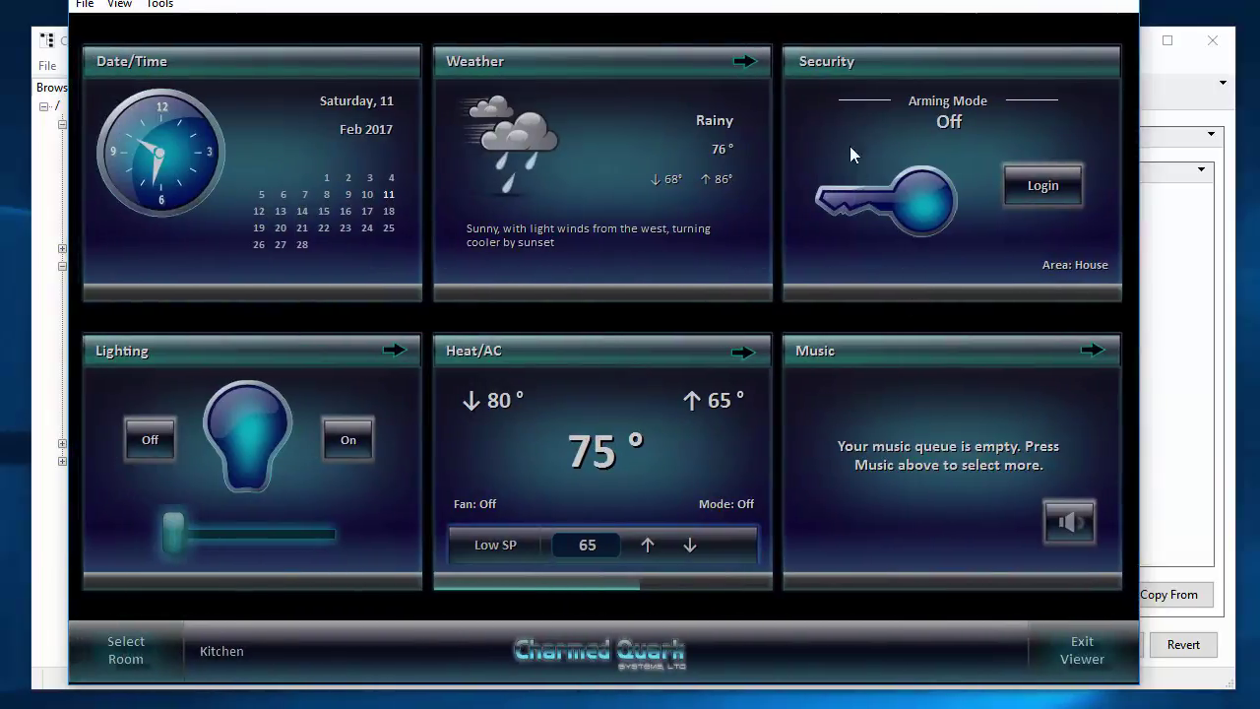
Log in to the Security panel with the four-digit keypad code and arm in Away mode.
{"action": "left_click", "coordinate": [1053, 187]}
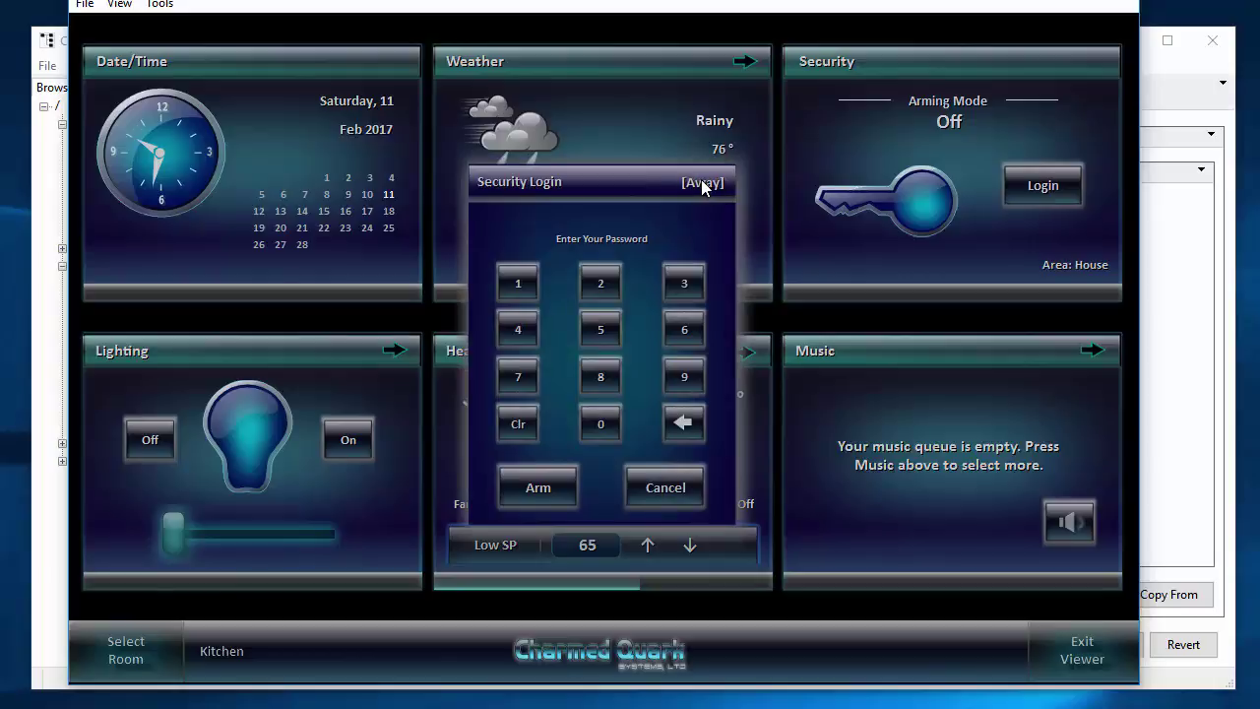
{"action": "left_click", "coordinate": [517, 282]}
{"action": "left_click", "coordinate": [601, 282]}
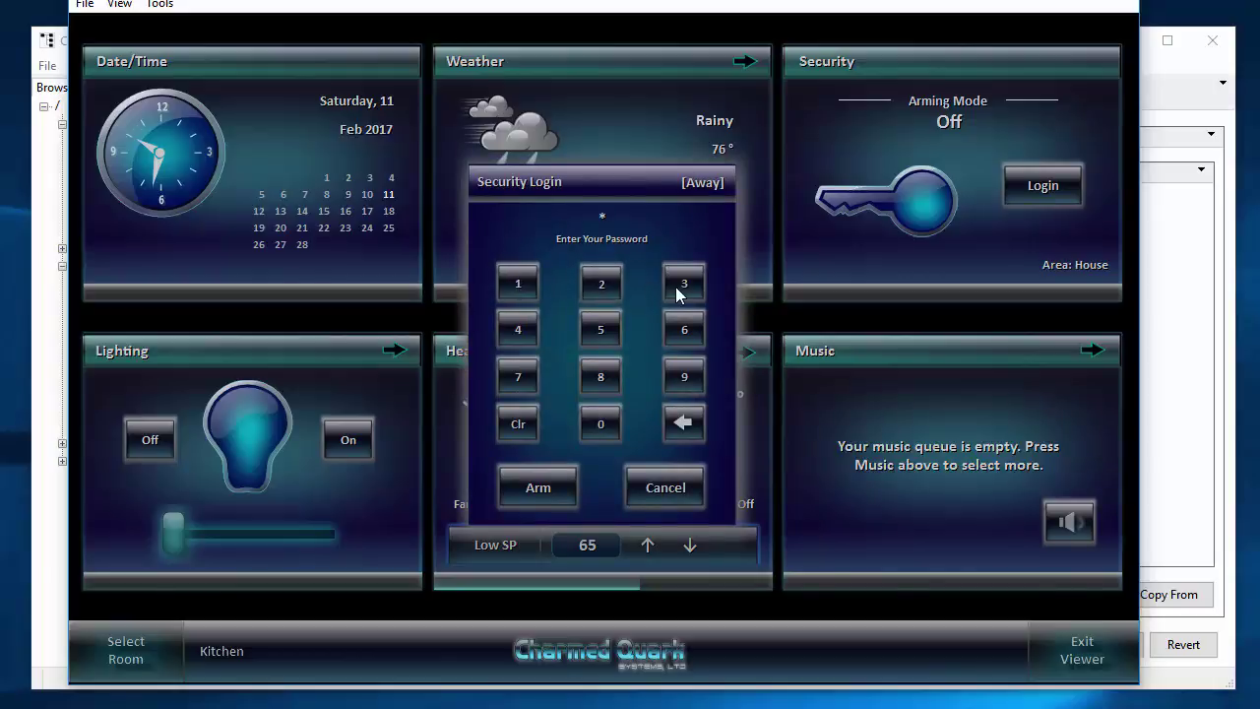
{"action": "left_click", "coordinate": [684, 285]}
{"action": "left_click", "coordinate": [522, 331]}
{"action": "left_click", "coordinate": [541, 486]}
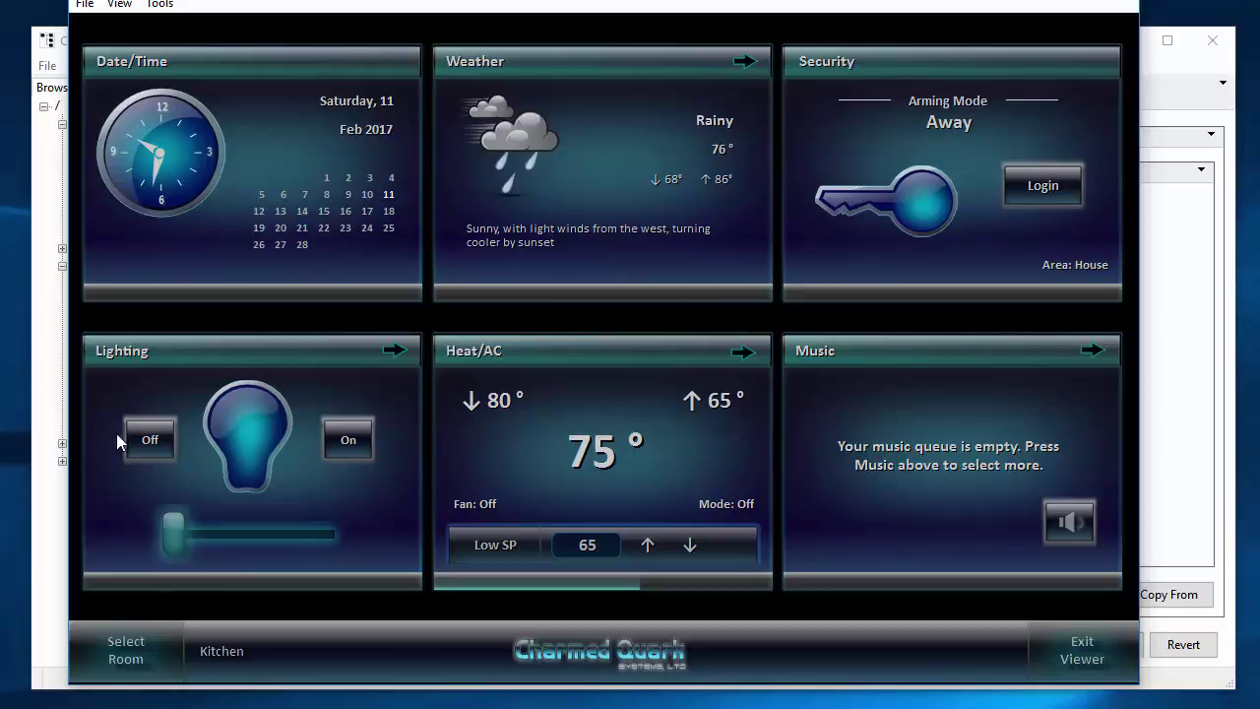
Turn the kitchen light on partway, then adjust the L.Room TV light's colour on the lighting page.
{"action": "left_click", "coordinate": [350, 439]}
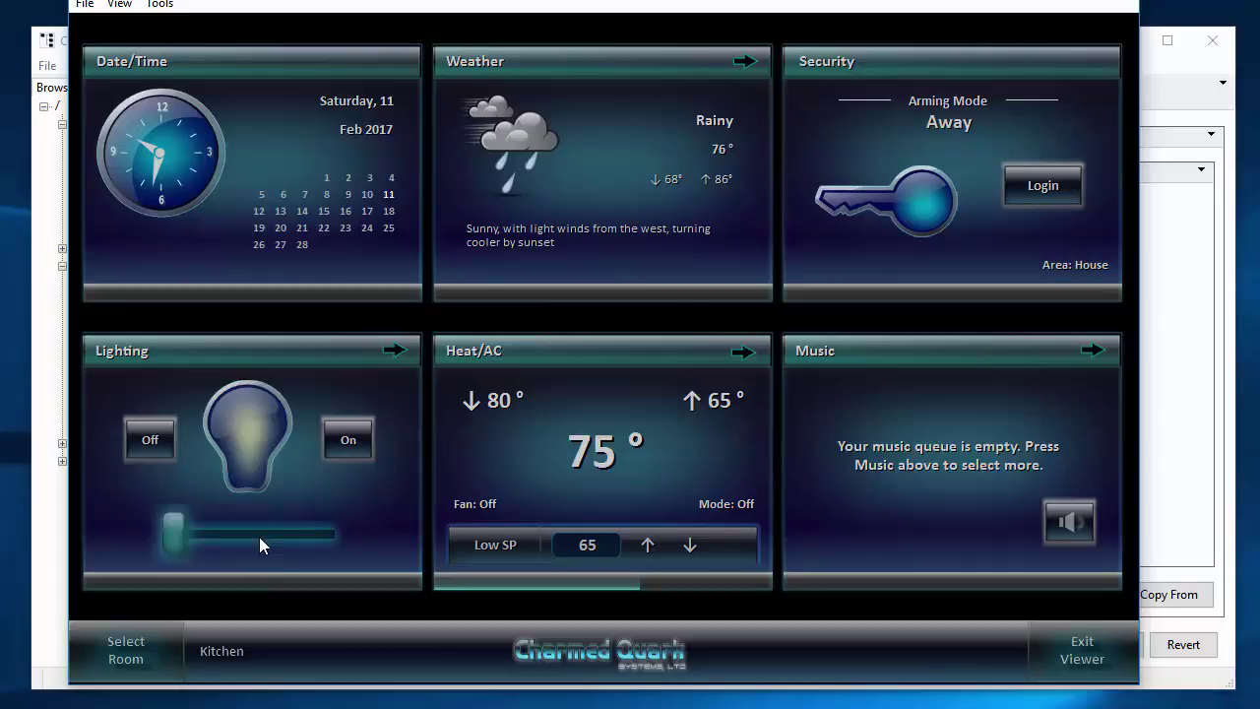
{"action": "left_click", "coordinate": [259, 536]}
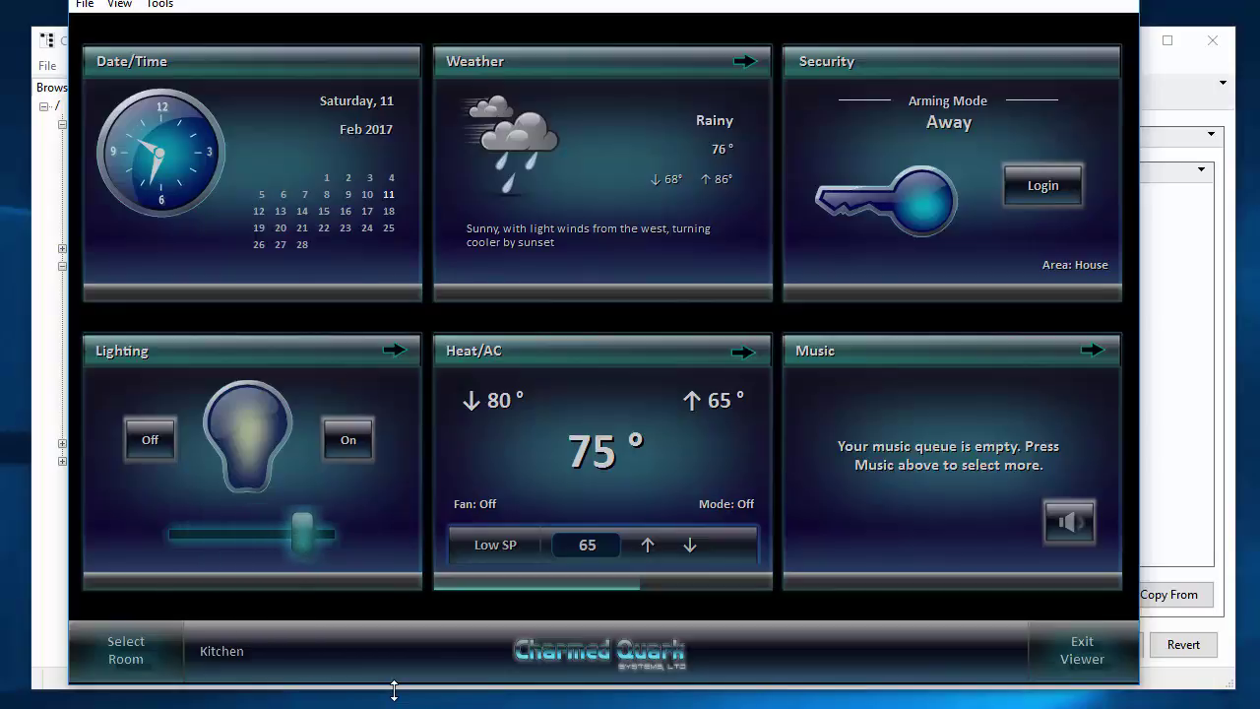
{"action": "left_click", "coordinate": [328, 351]}
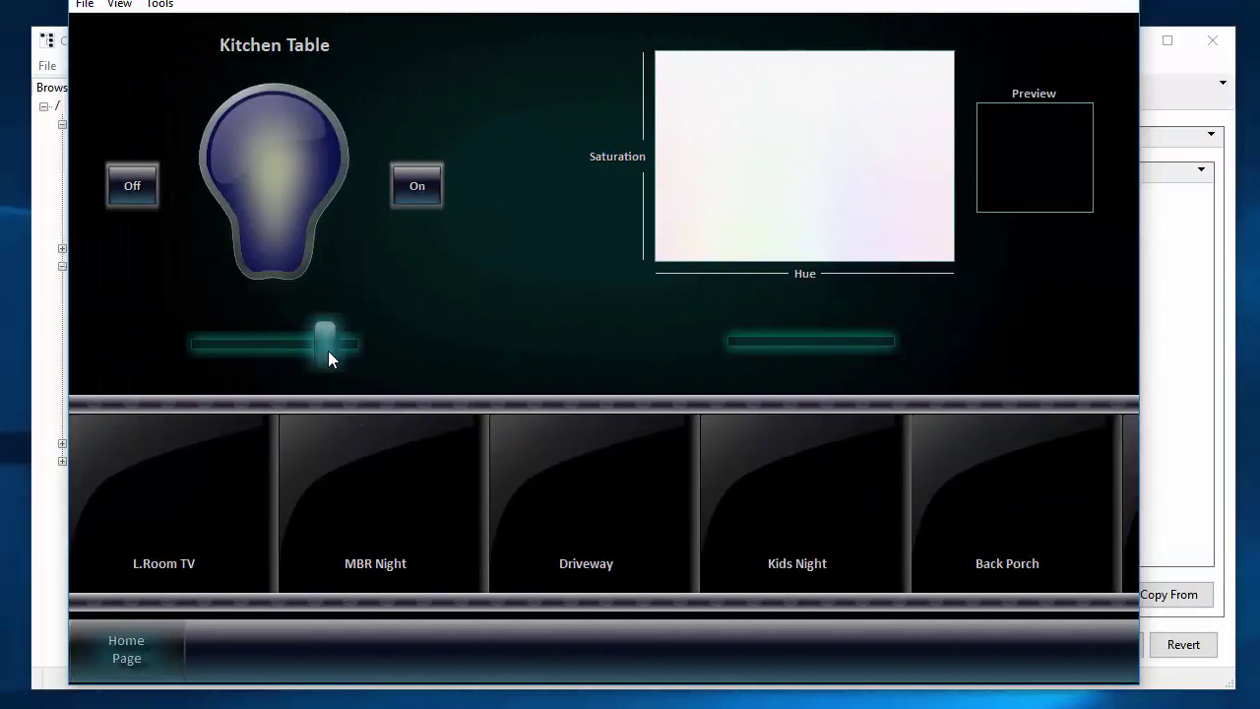
{"action": "scroll", "coordinate": [527, 524], "scroll_direction": "down", "scroll_amount": 3}
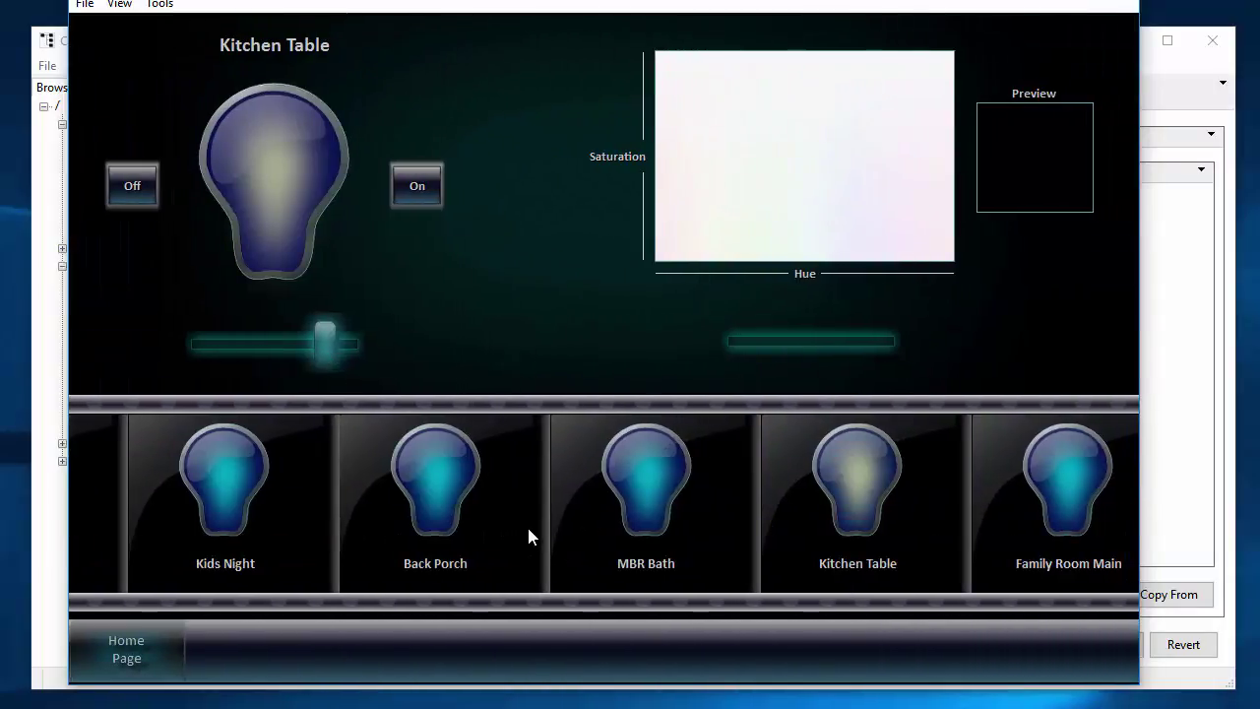
{"action": "scroll", "coordinate": [528, 536], "scroll_direction": "up", "scroll_amount": 3}
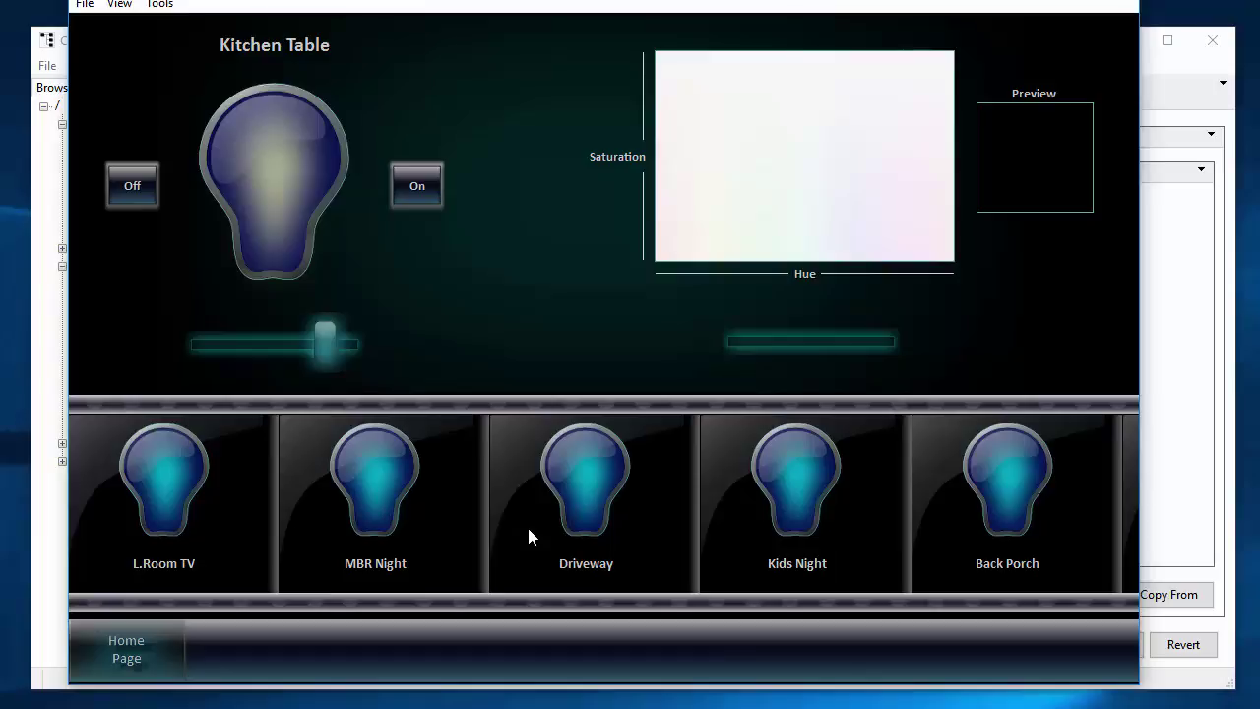
{"action": "left_click", "coordinate": [164, 482]}
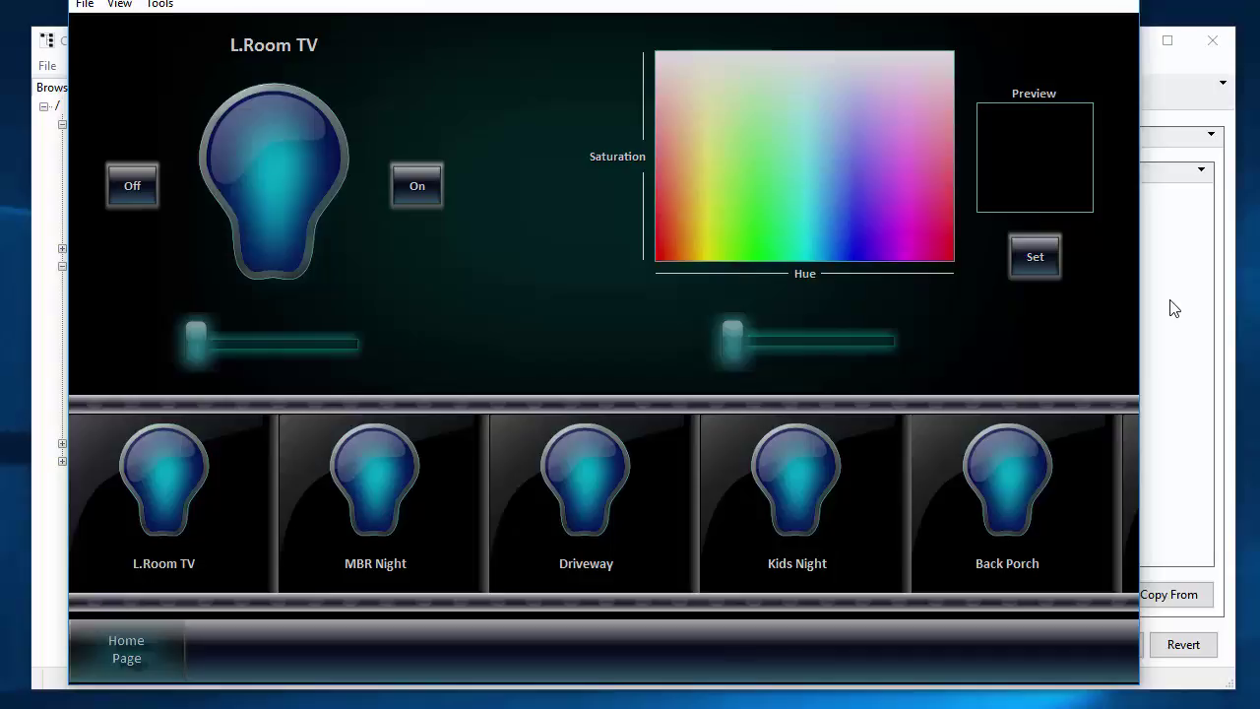
{"action": "left_click", "coordinate": [820, 340]}
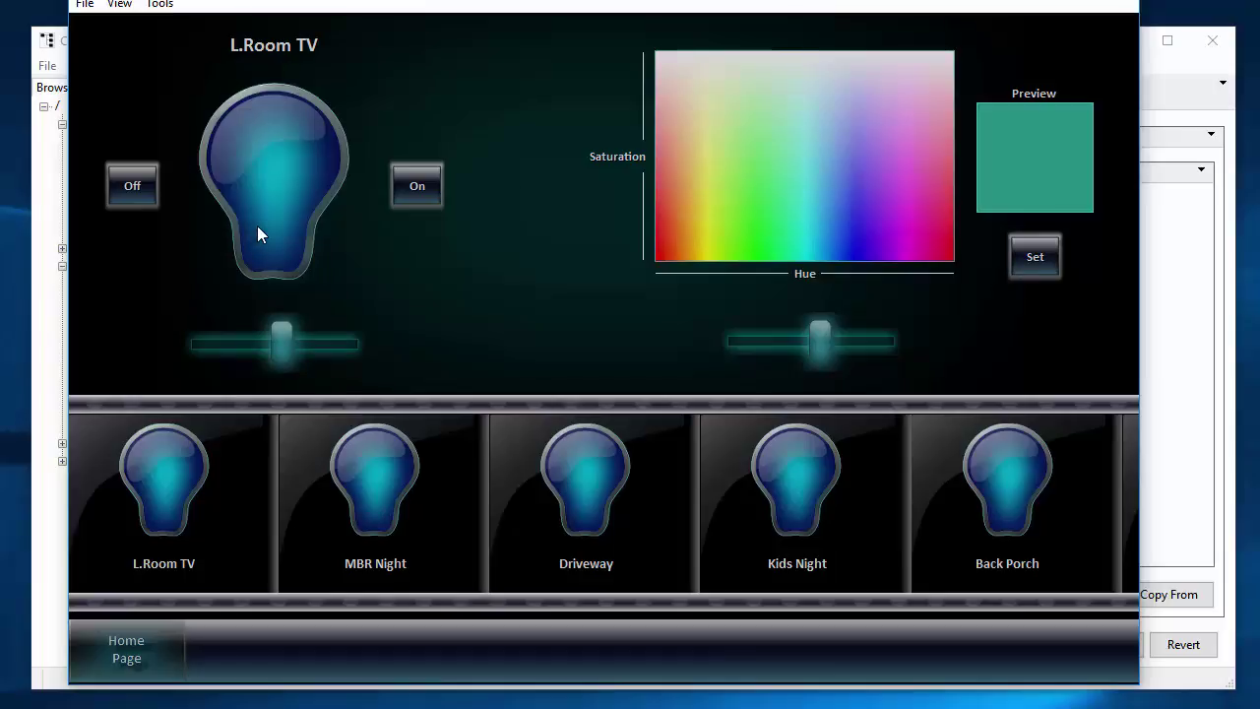
Switch to the Driveway light, then raise the Kids Night light's brightness.
{"action": "left_click", "coordinate": [502, 514]}
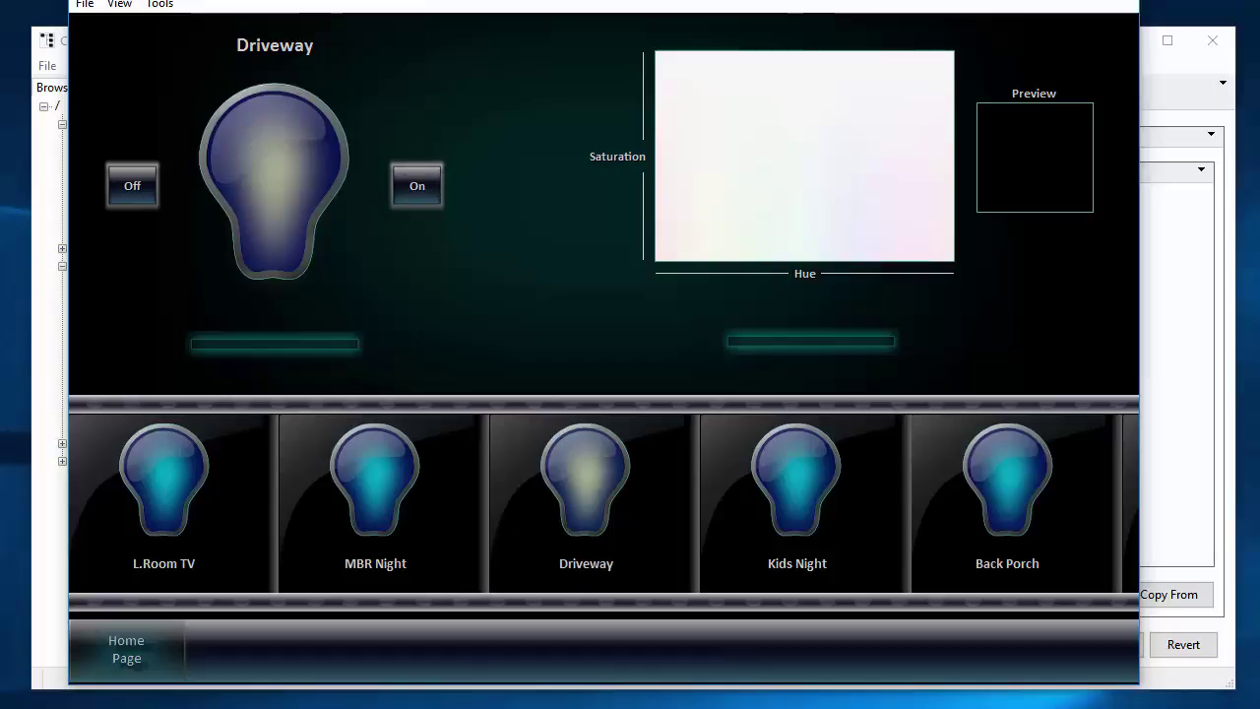
{"action": "left_click", "coordinate": [814, 495]}
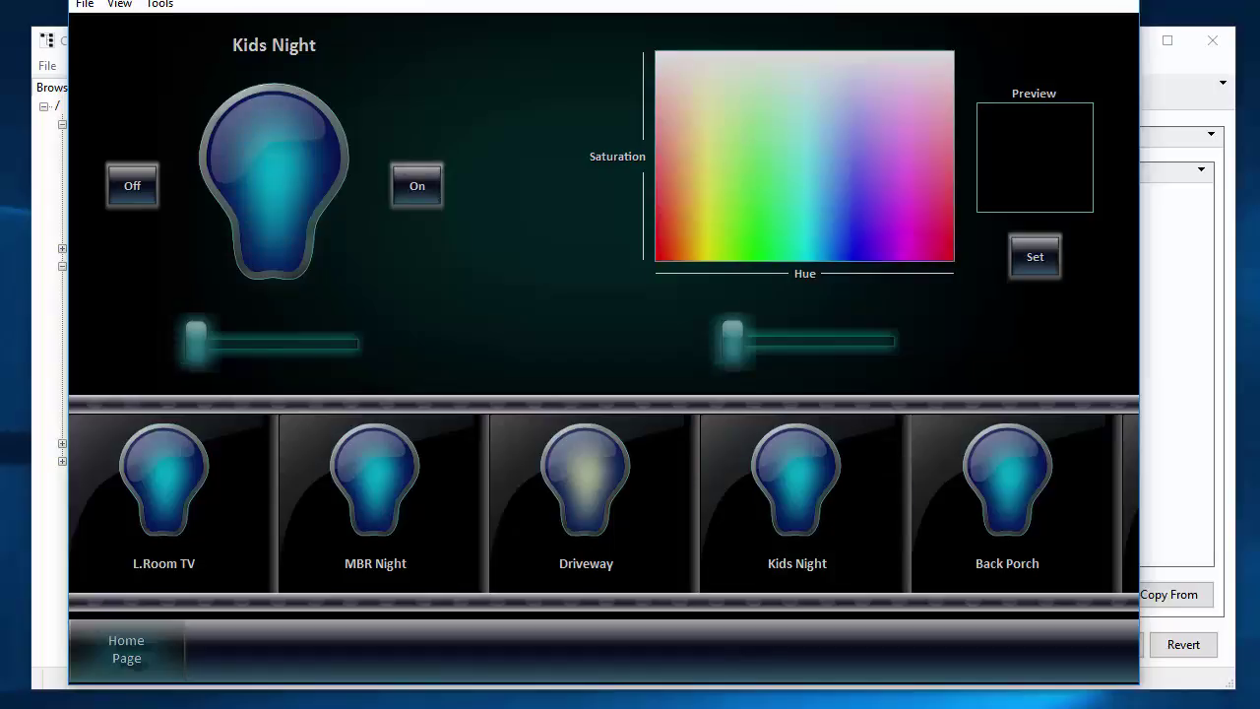
{"action": "left_click_drag", "start_coordinate": [196, 341], "coordinate": [292, 341]}
{"action": "left_click", "coordinate": [418, 185]}
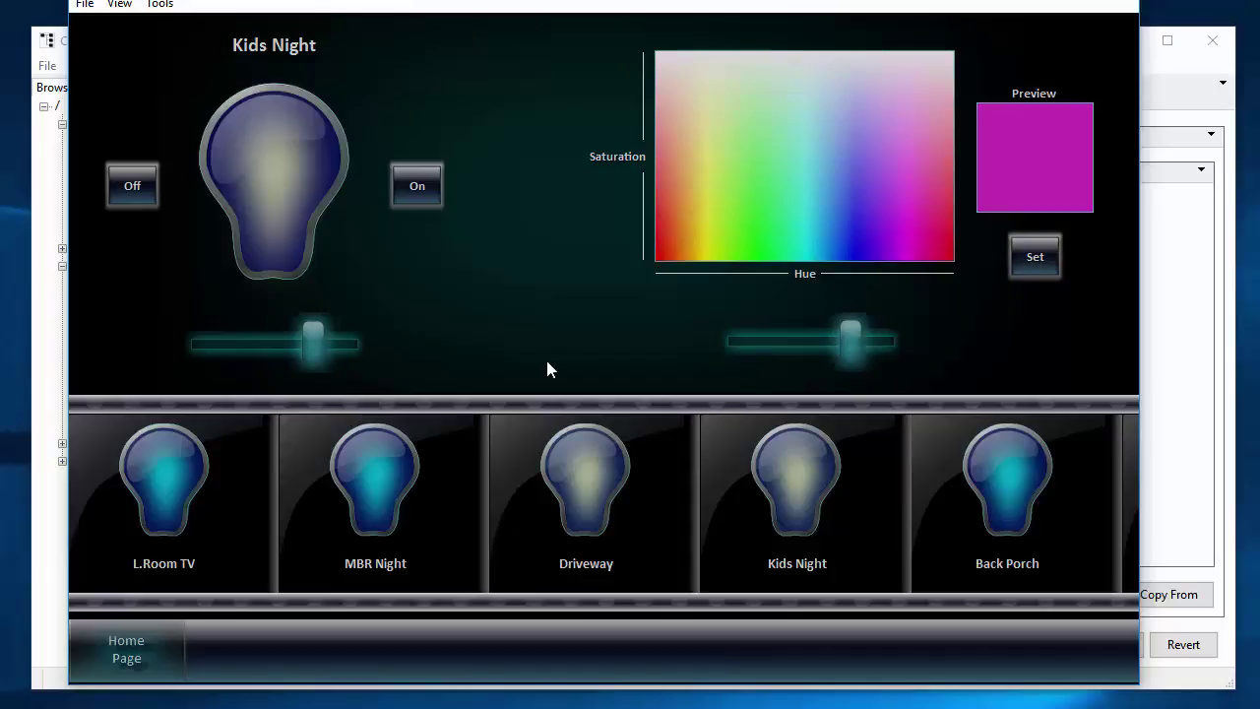
From the home page, cycle the Heat/AC control to Low SP and set it from 65° to 67°.
{"action": "left_click", "coordinate": [133, 644]}
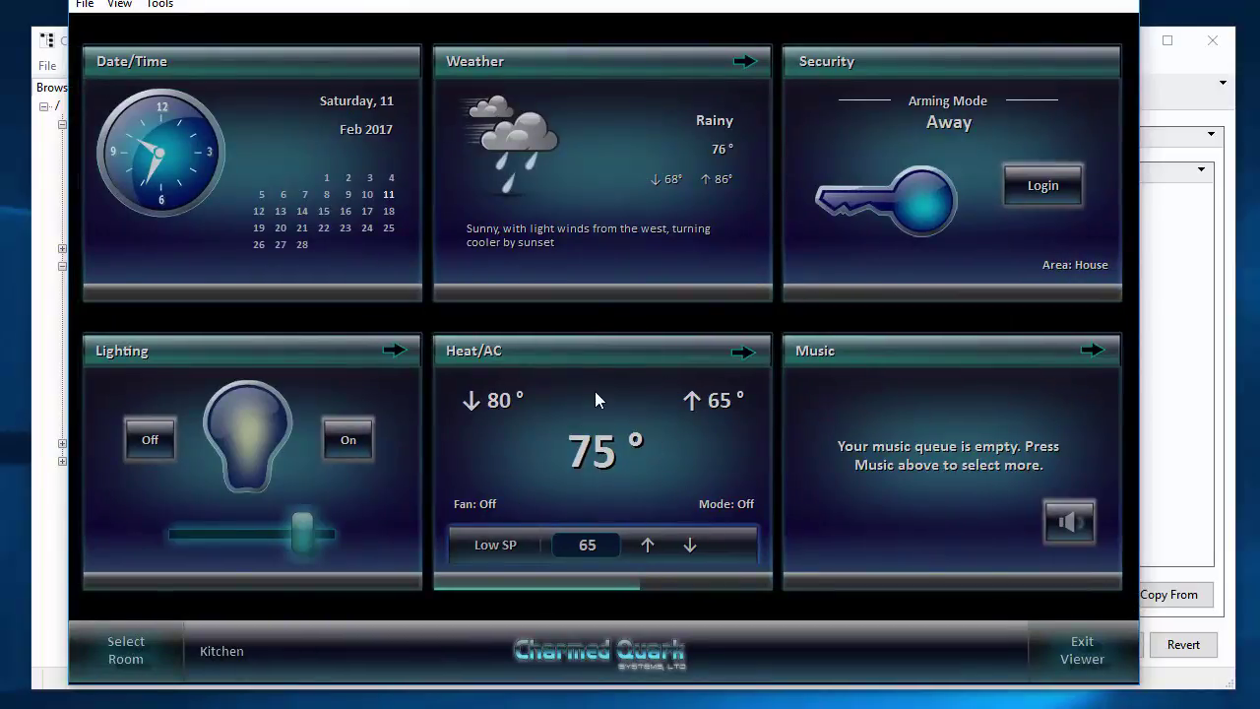
{"action": "left_click", "coordinate": [495, 549]}
{"action": "left_click", "coordinate": [495, 549]}
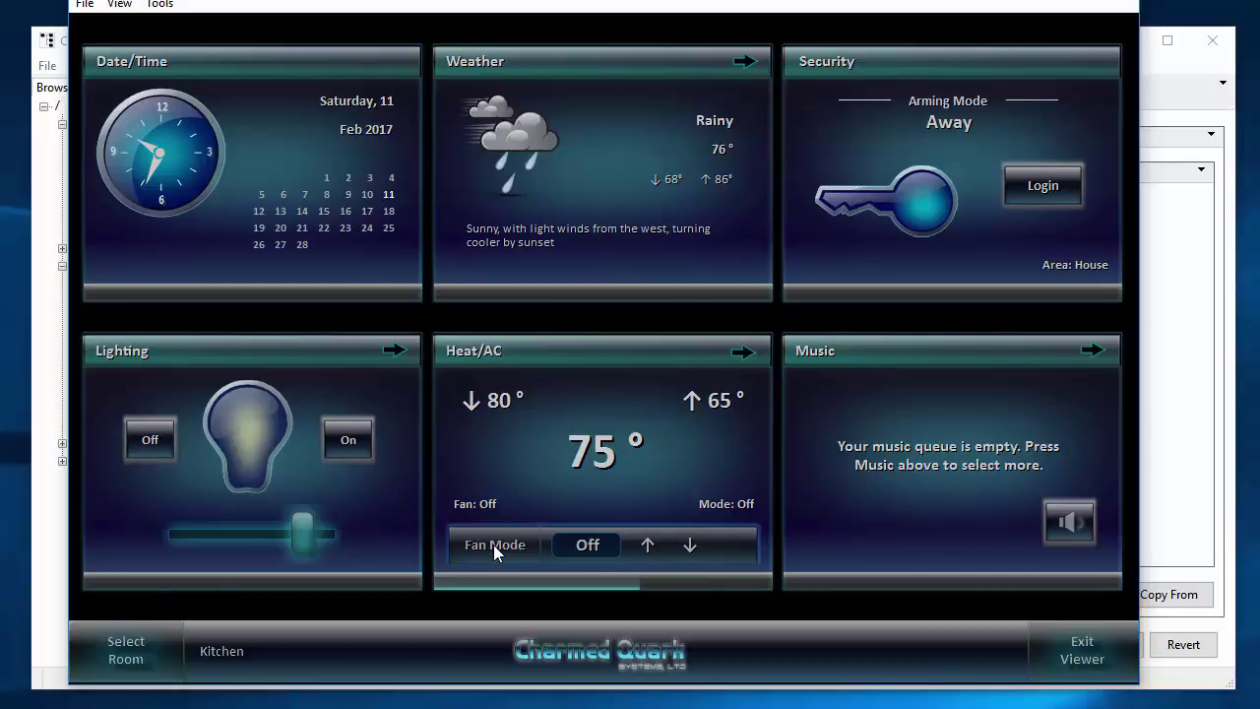
{"action": "left_click", "coordinate": [496, 549]}
{"action": "left_click", "coordinate": [495, 549]}
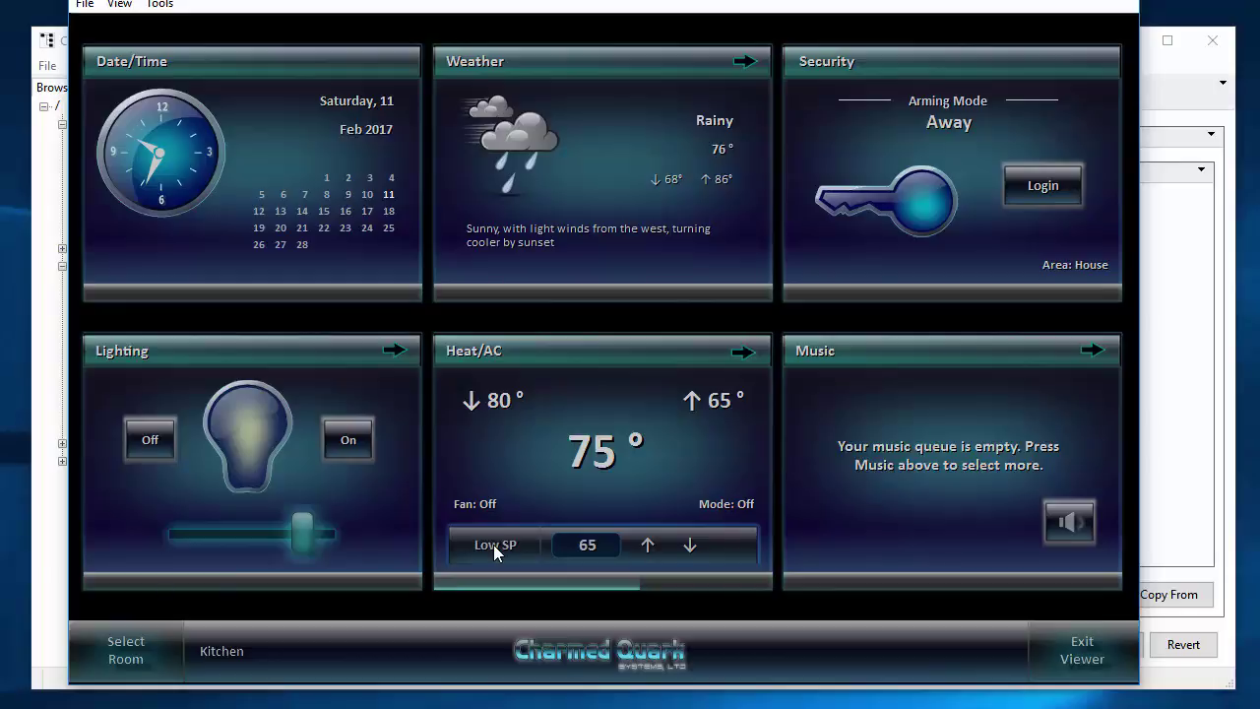
{"action": "left_click", "coordinate": [495, 550]}
{"action": "left_click", "coordinate": [495, 550]}
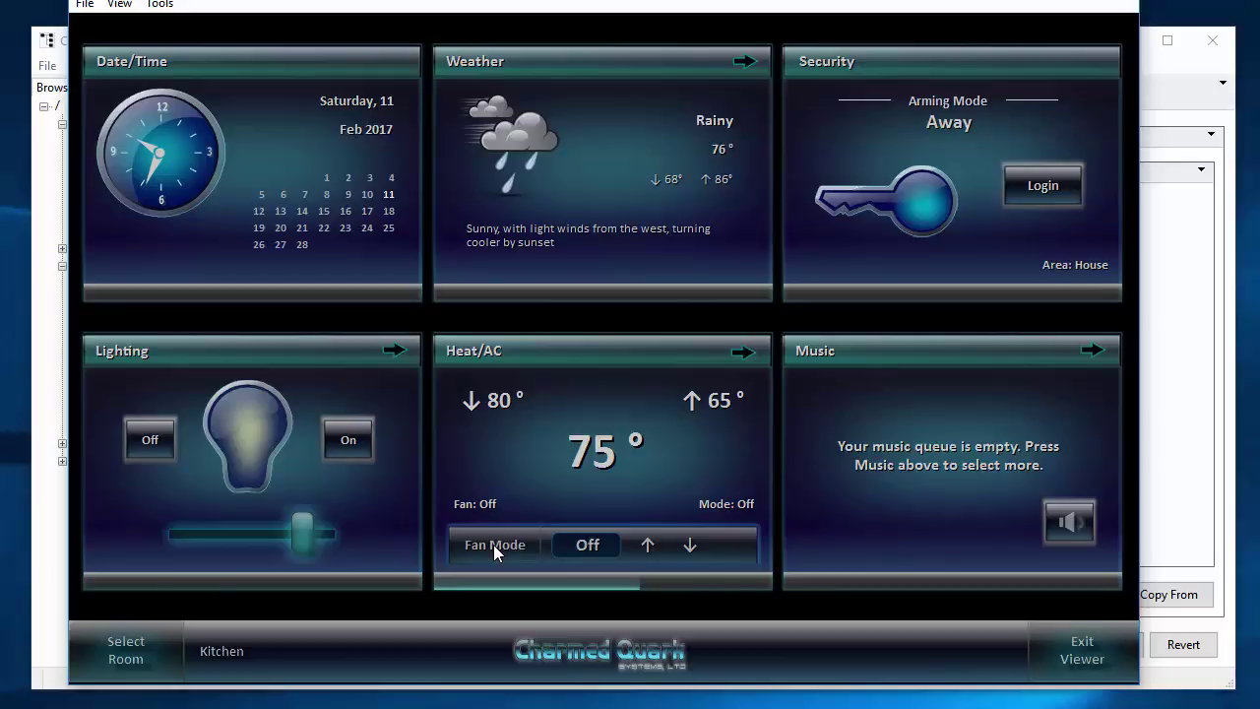
{"action": "left_click", "coordinate": [495, 549]}
{"action": "left_click", "coordinate": [495, 549]}
{"action": "left_click", "coordinate": [647, 546]}
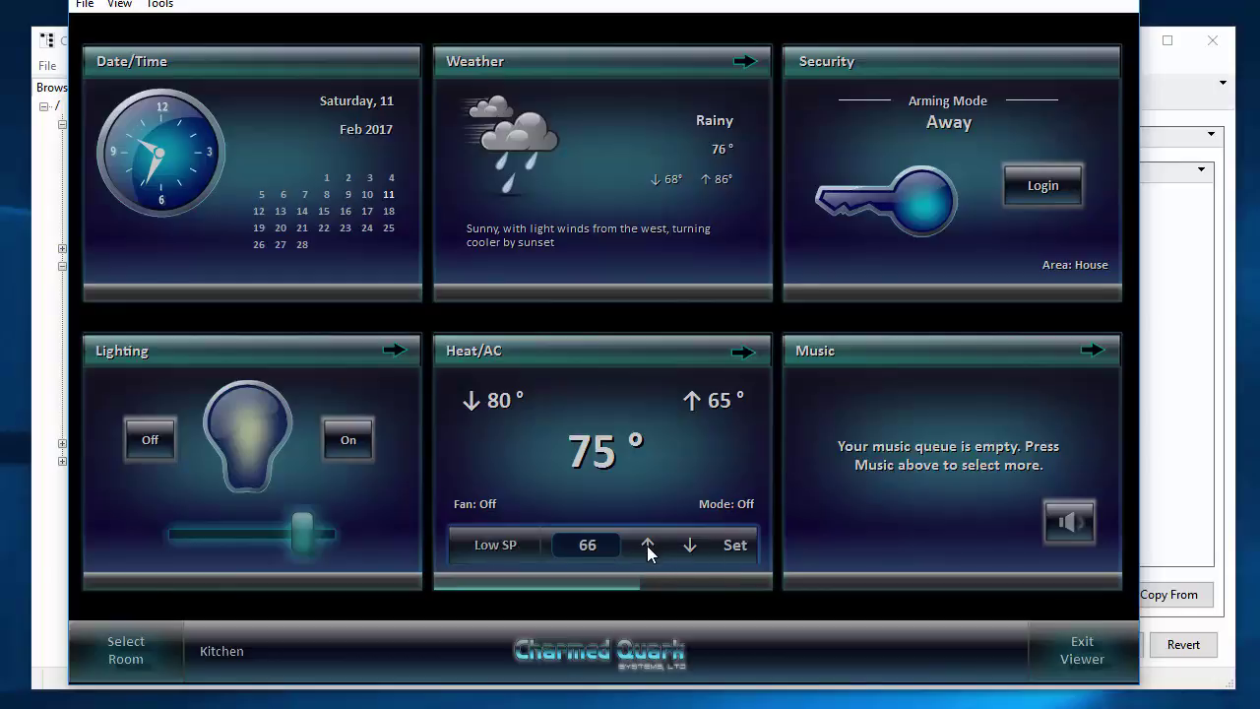
{"action": "left_click", "coordinate": [647, 546]}
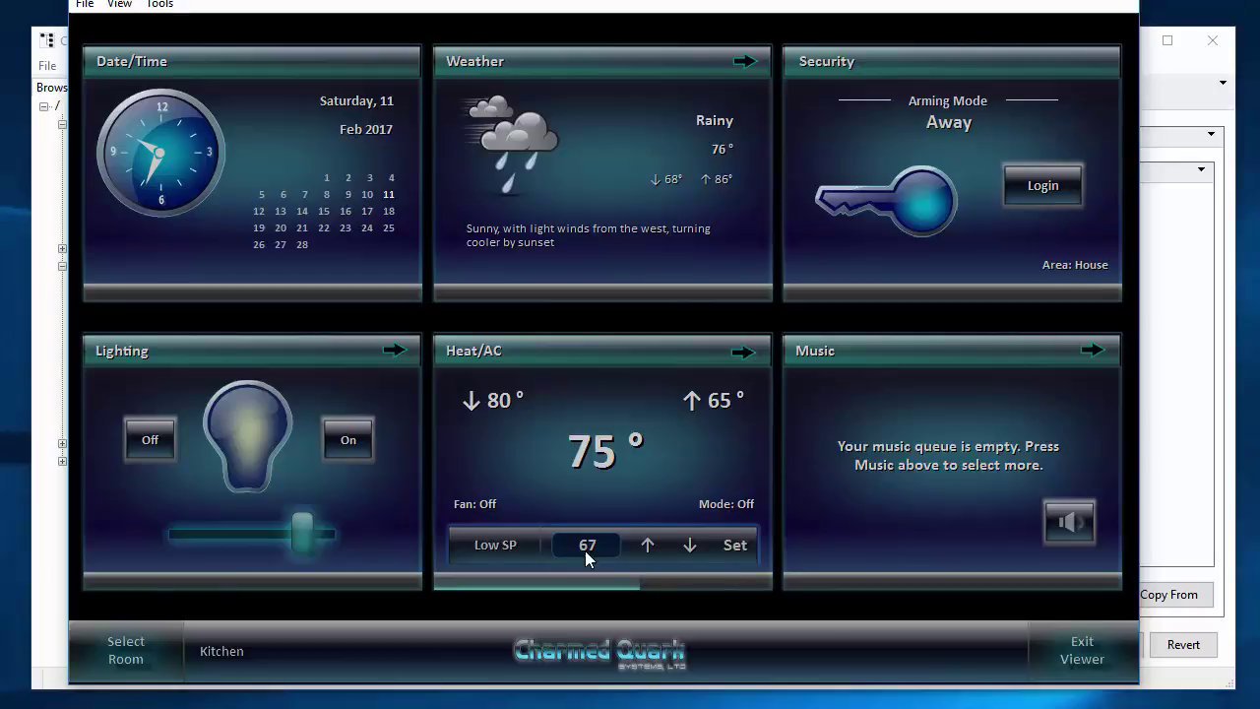
{"action": "left_click", "coordinate": [736, 547]}
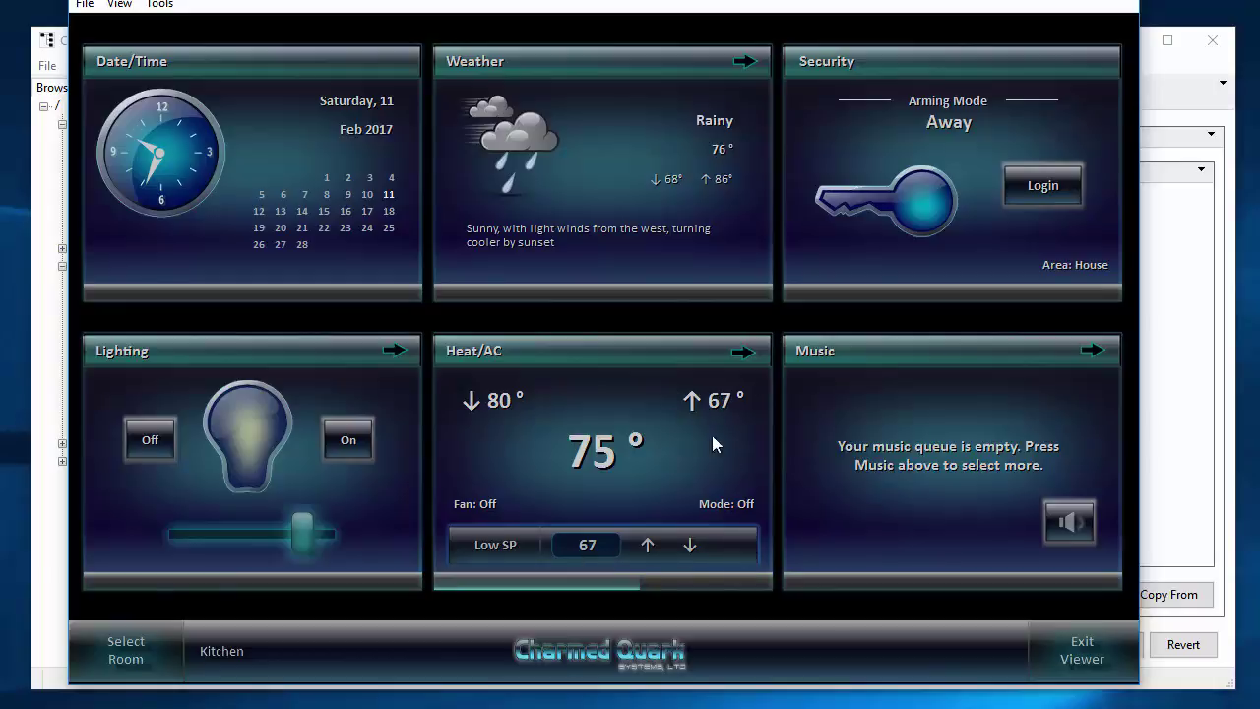
{"action": "left_click", "coordinate": [684, 361]}
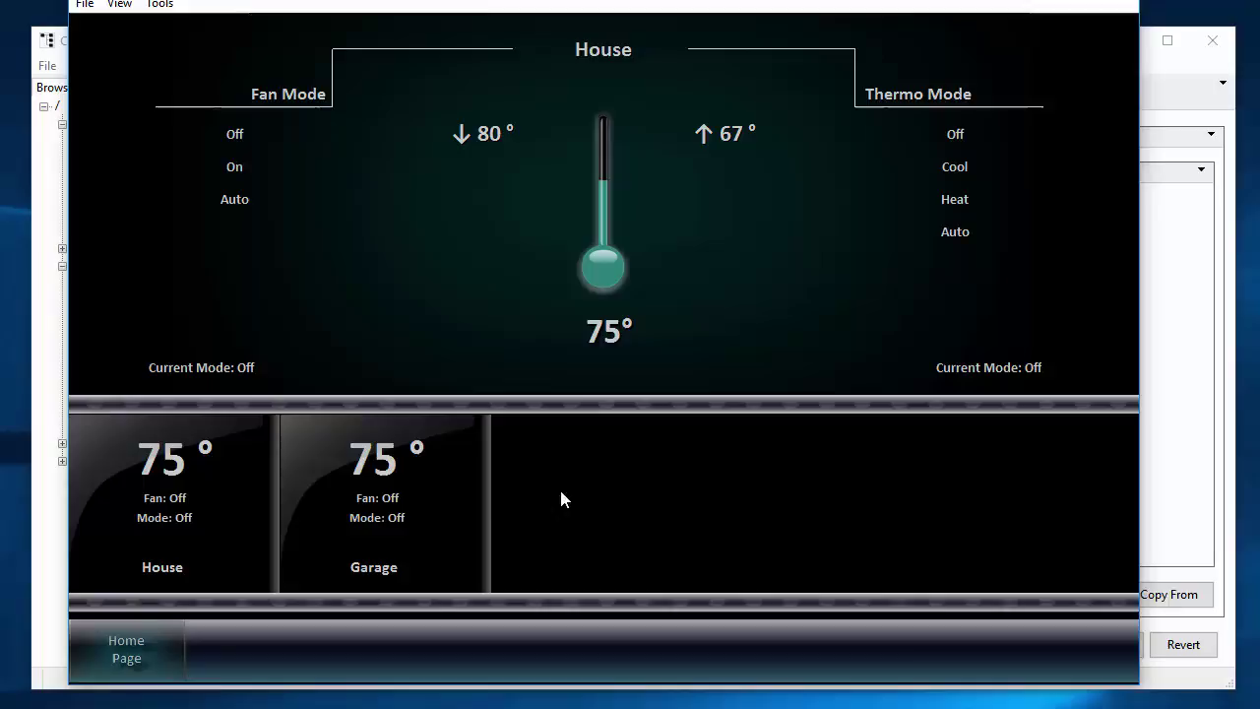
{"action": "left_click", "coordinate": [375, 500]}
{"action": "left_click", "coordinate": [153, 532]}
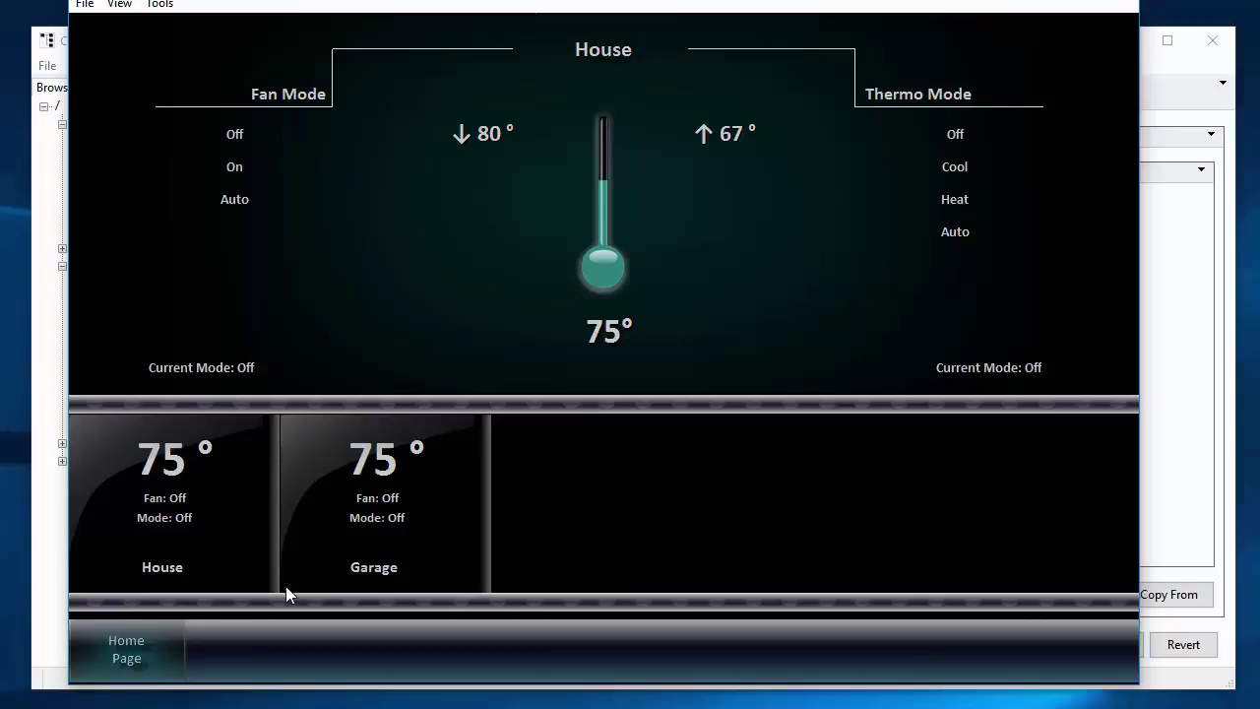
{"action": "left_click", "coordinate": [115, 654]}
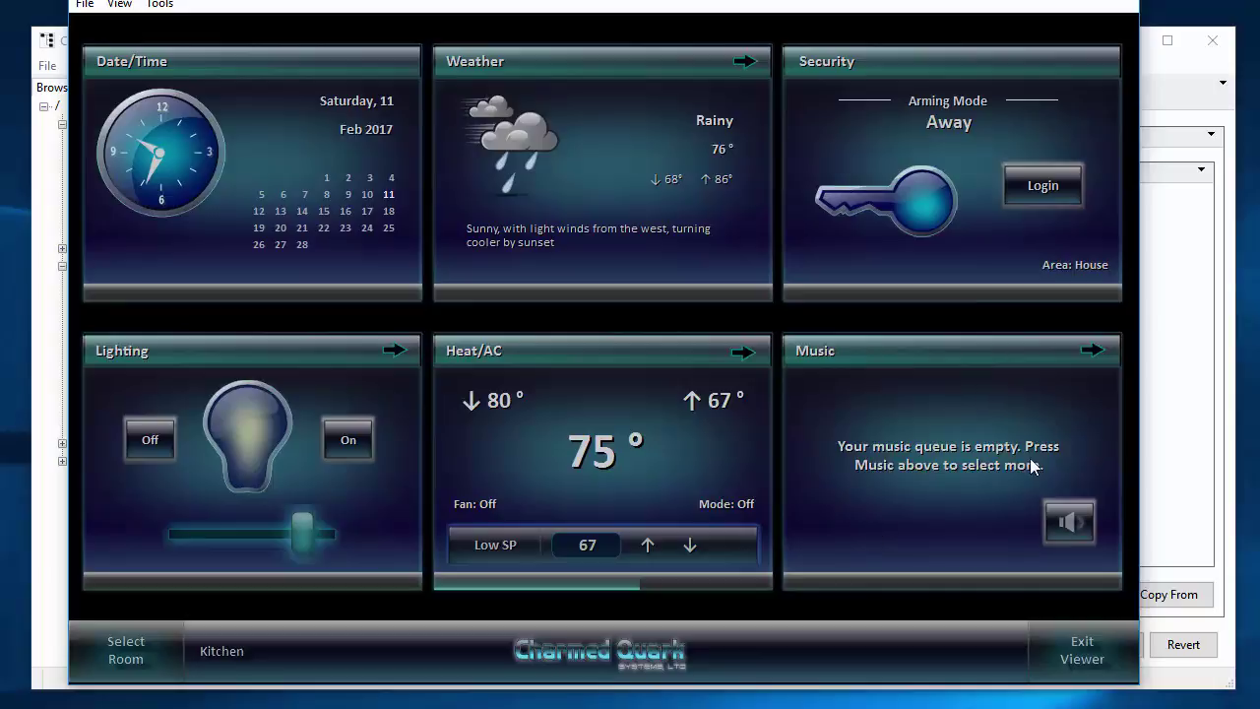
Add Thea Gilmore's Avalanche track to the playlist from the Music page.
{"action": "left_click", "coordinate": [933, 351]}
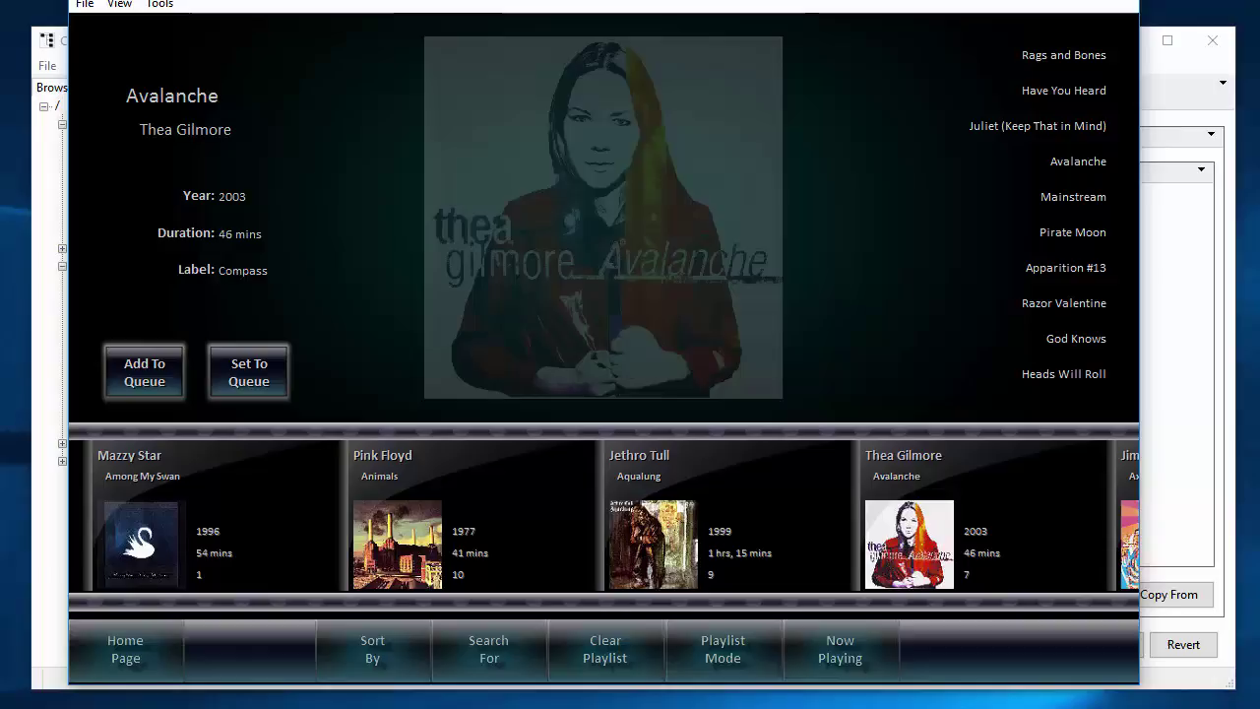
{"action": "left_click", "coordinate": [1078, 161]}
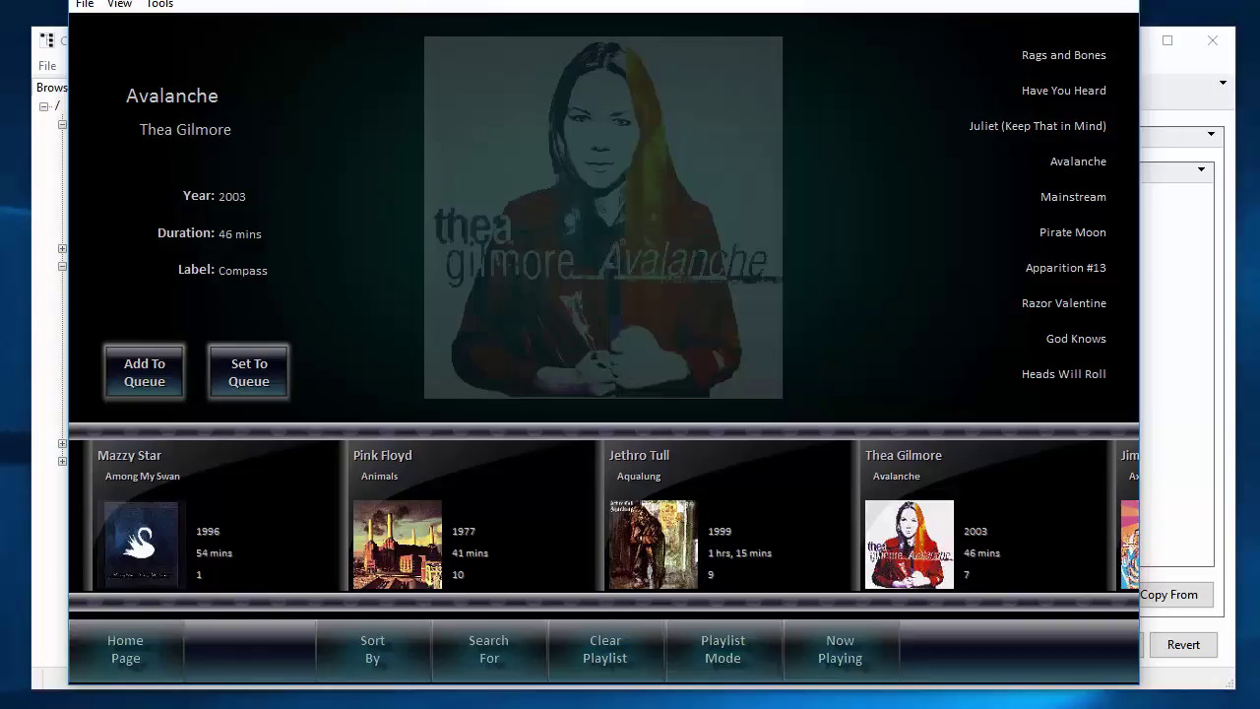
{"action": "key", "text": "Return"}
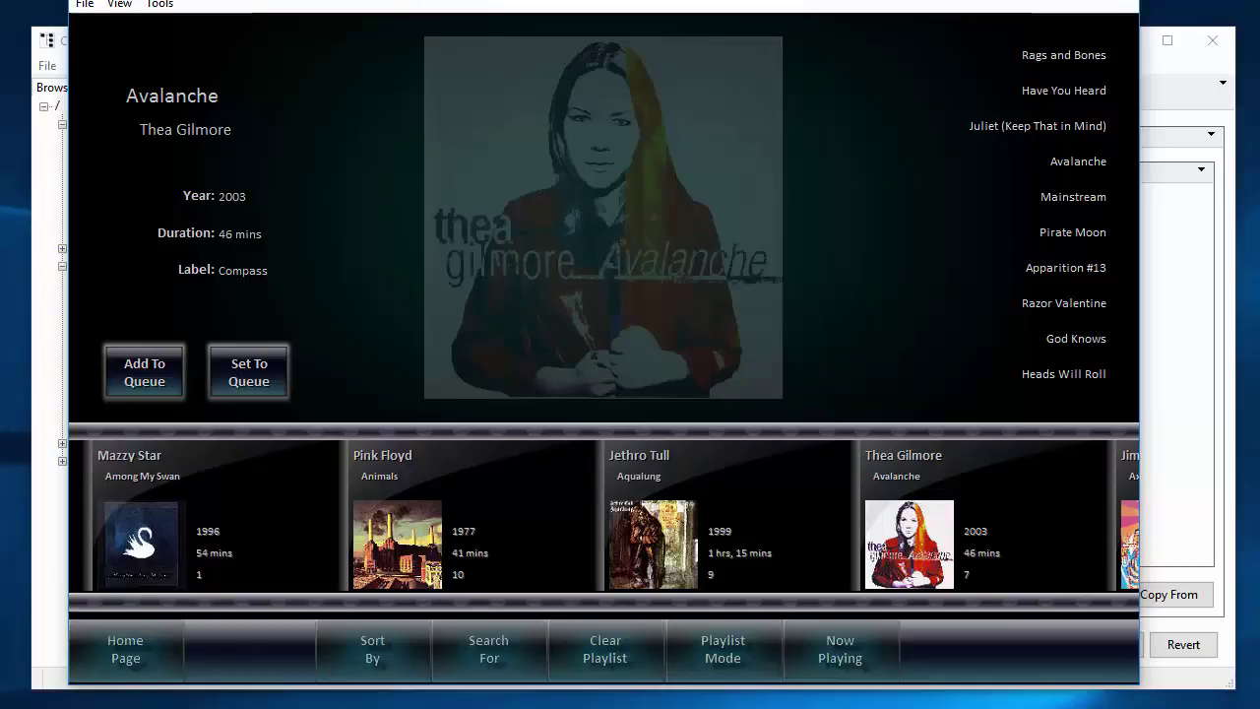
Queue Mazzy Star's whole Among My Swan album and show Now Playing.
{"action": "left_click", "coordinate": [222, 516]}
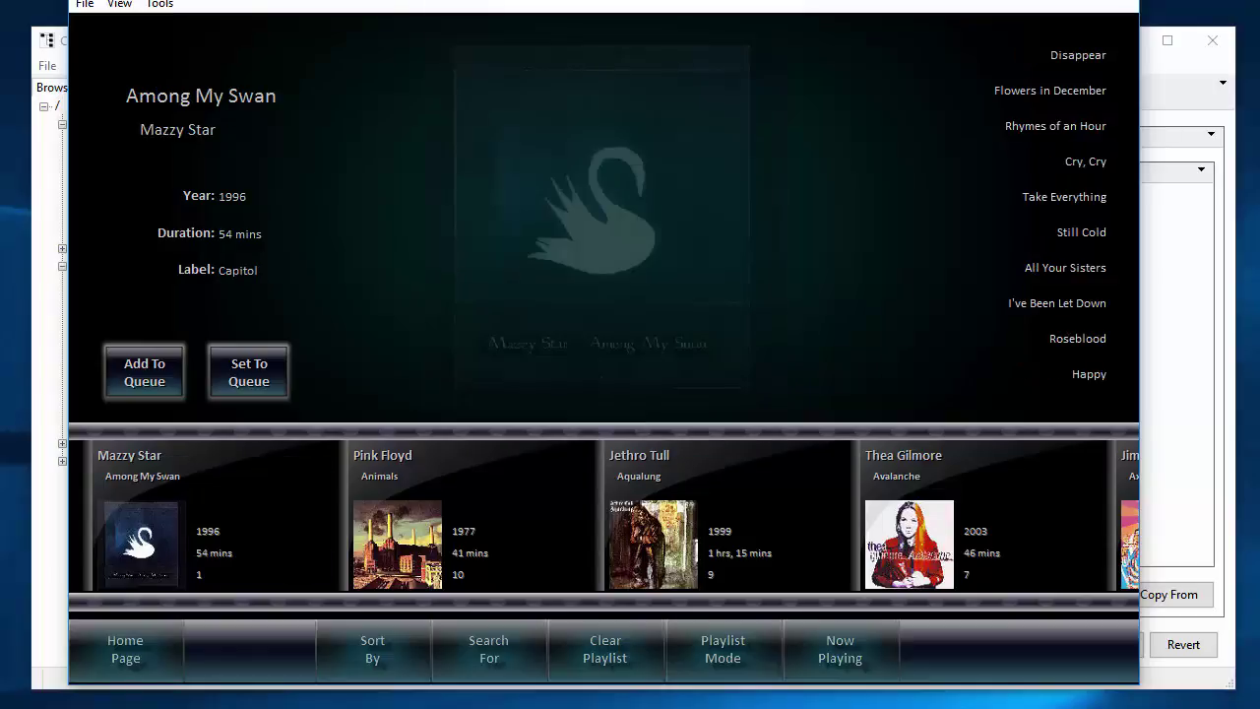
{"action": "left_click", "coordinate": [143, 372]}
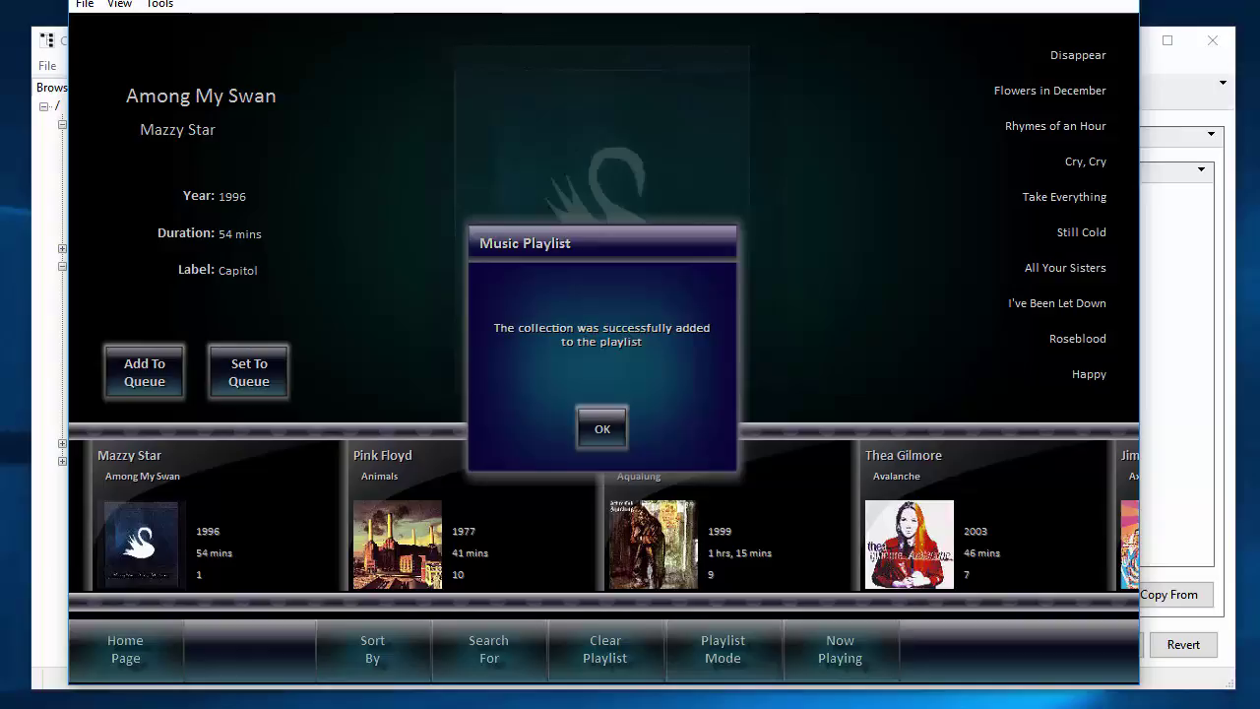
{"action": "key", "text": "Return"}
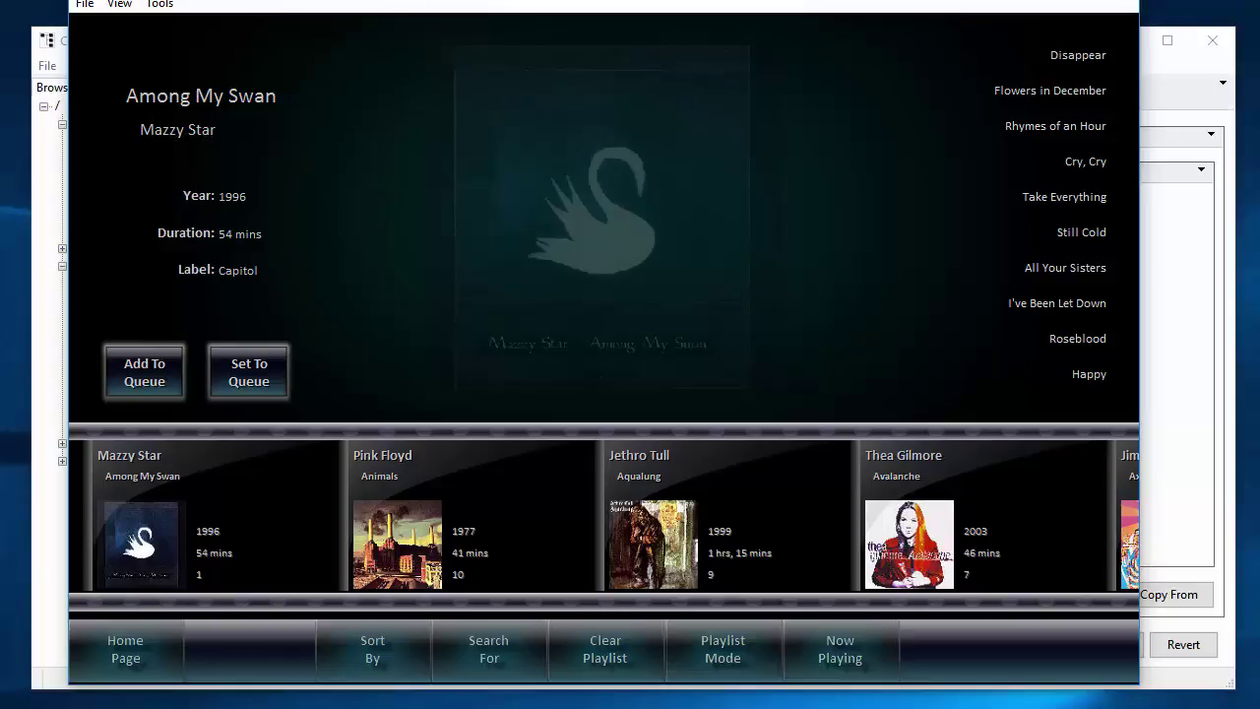
{"action": "key", "text": "Return"}
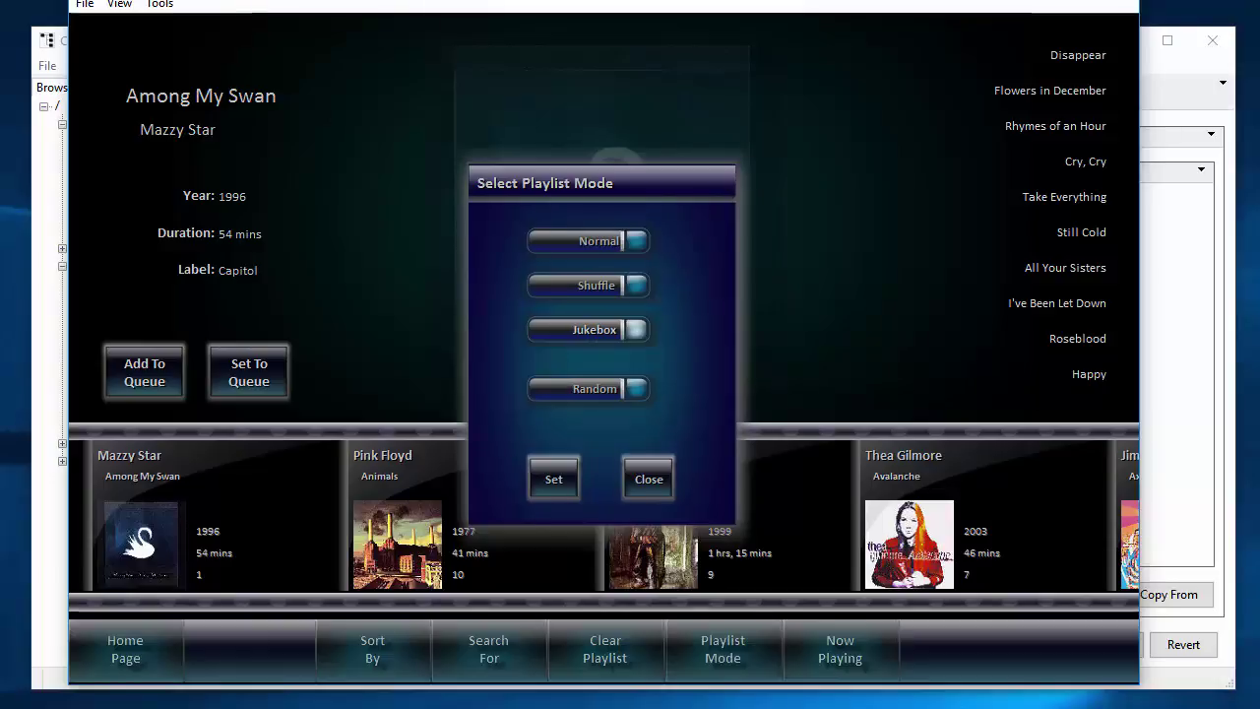
{"action": "key", "text": "Return"}
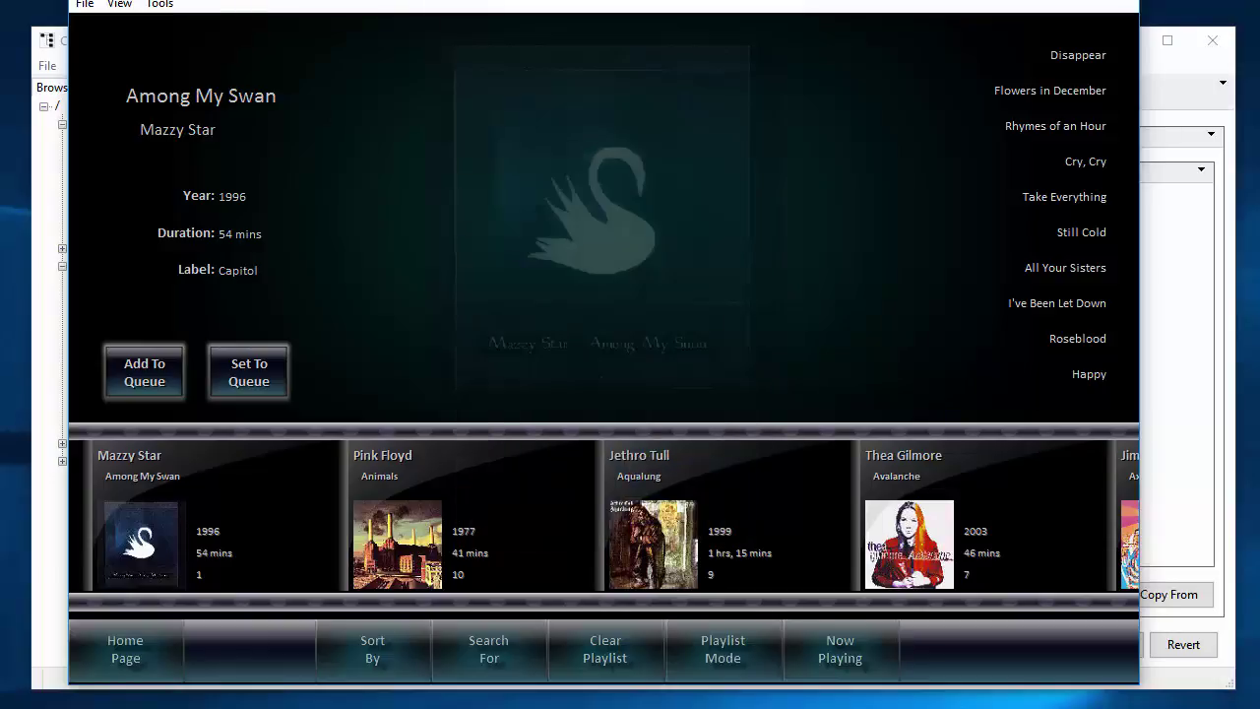
{"action": "key", "text": "Return"}
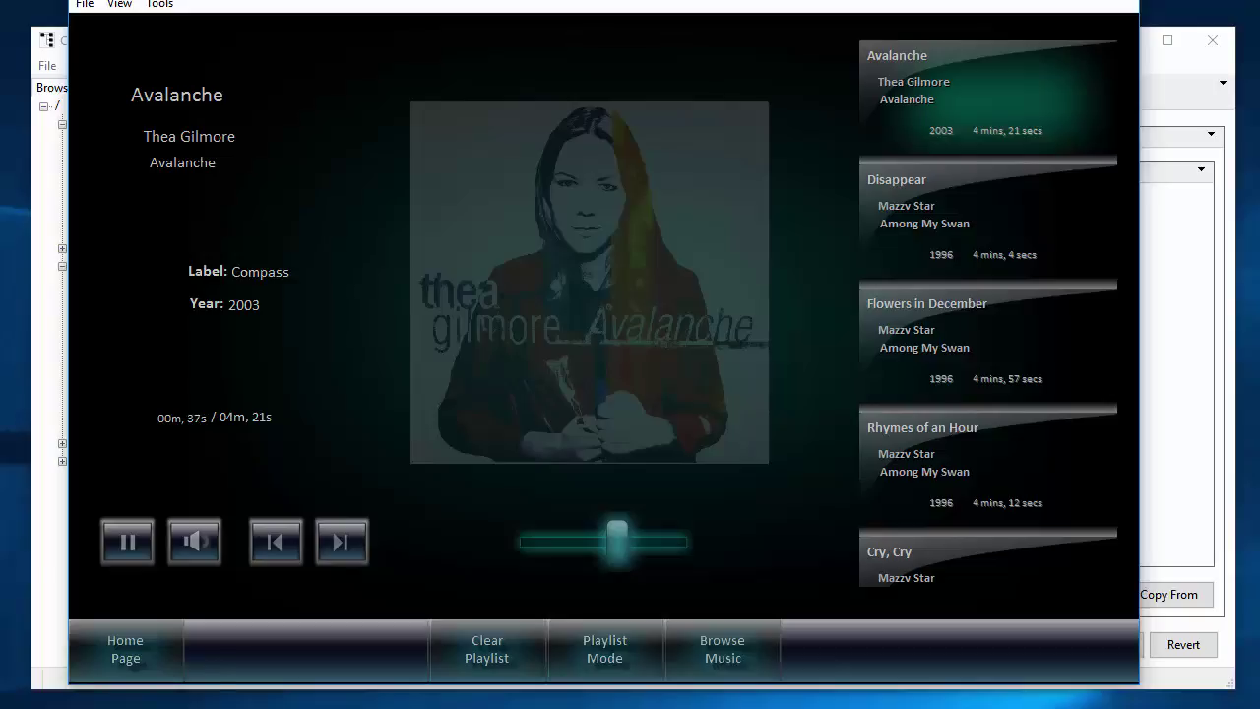
Play I've Been Let Down from the playlist and go back to the Kitchen dashboard.
{"action": "scroll", "coordinate": [988, 313], "scroll_direction": "down", "scroll_amount": 8}
{"action": "scroll", "coordinate": [988, 313], "scroll_direction": "down", "scroll_amount": 2}
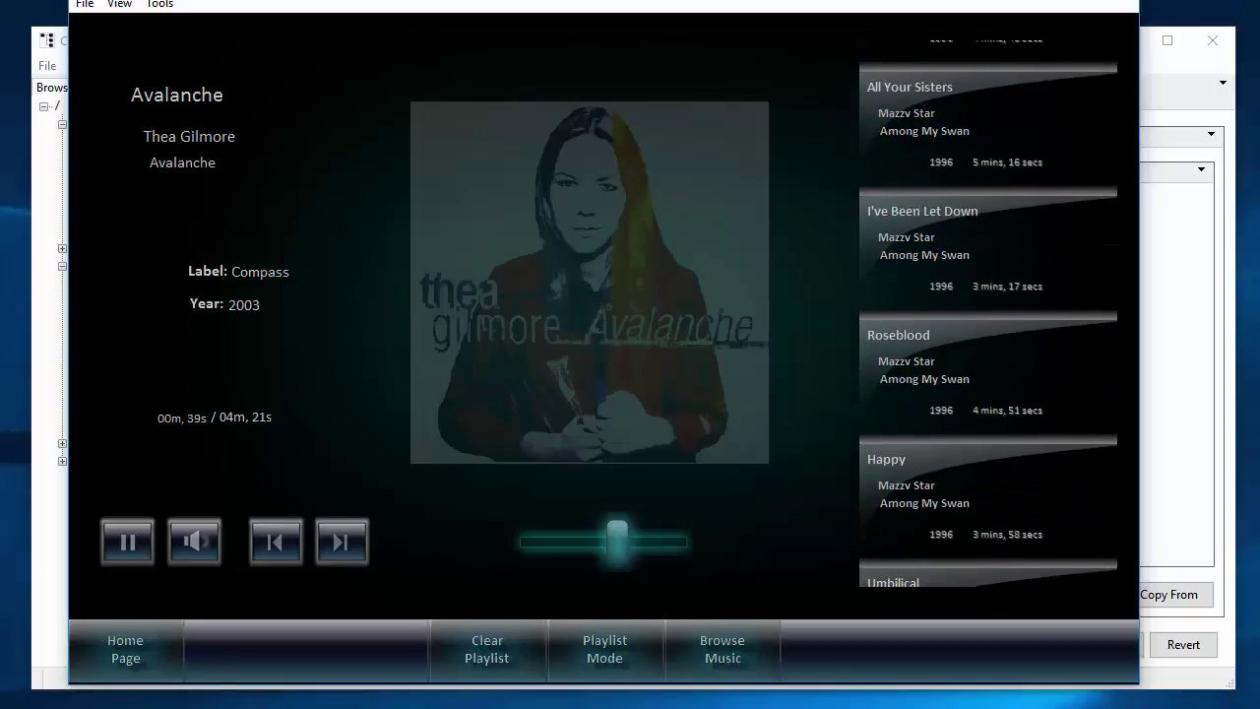
{"action": "left_click", "coordinate": [985, 246]}
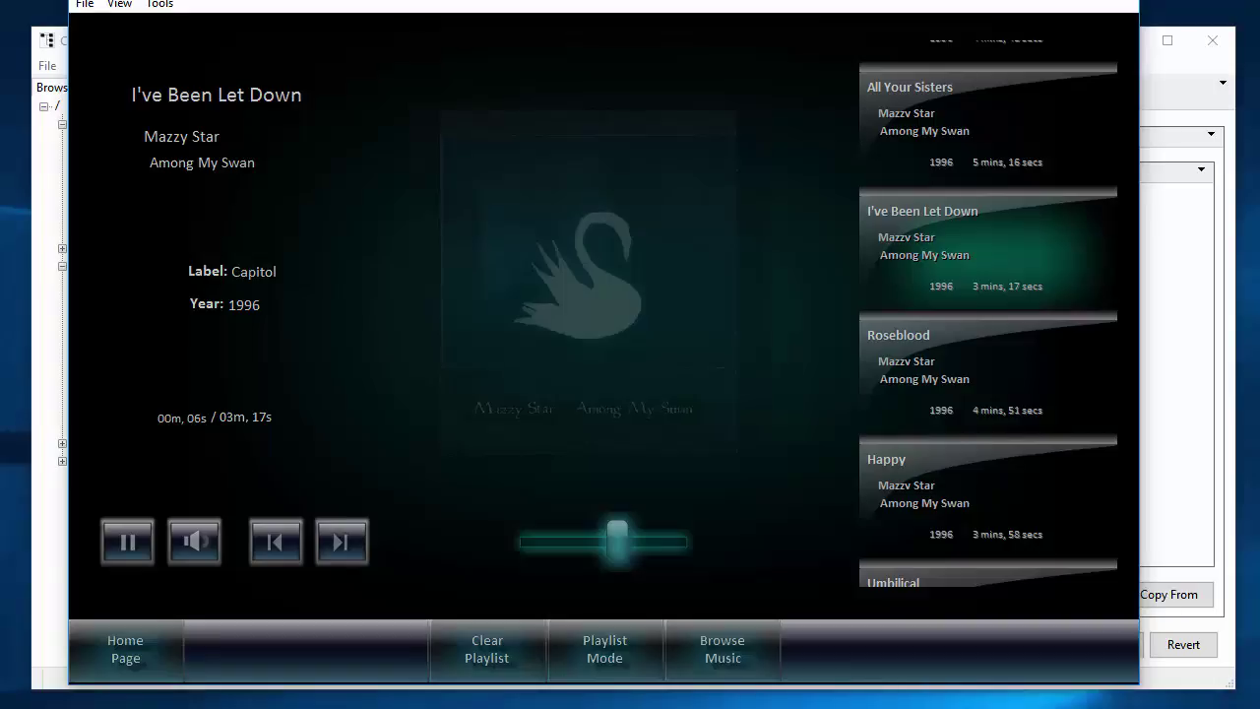
{"action": "left_click", "coordinate": [123, 649]}
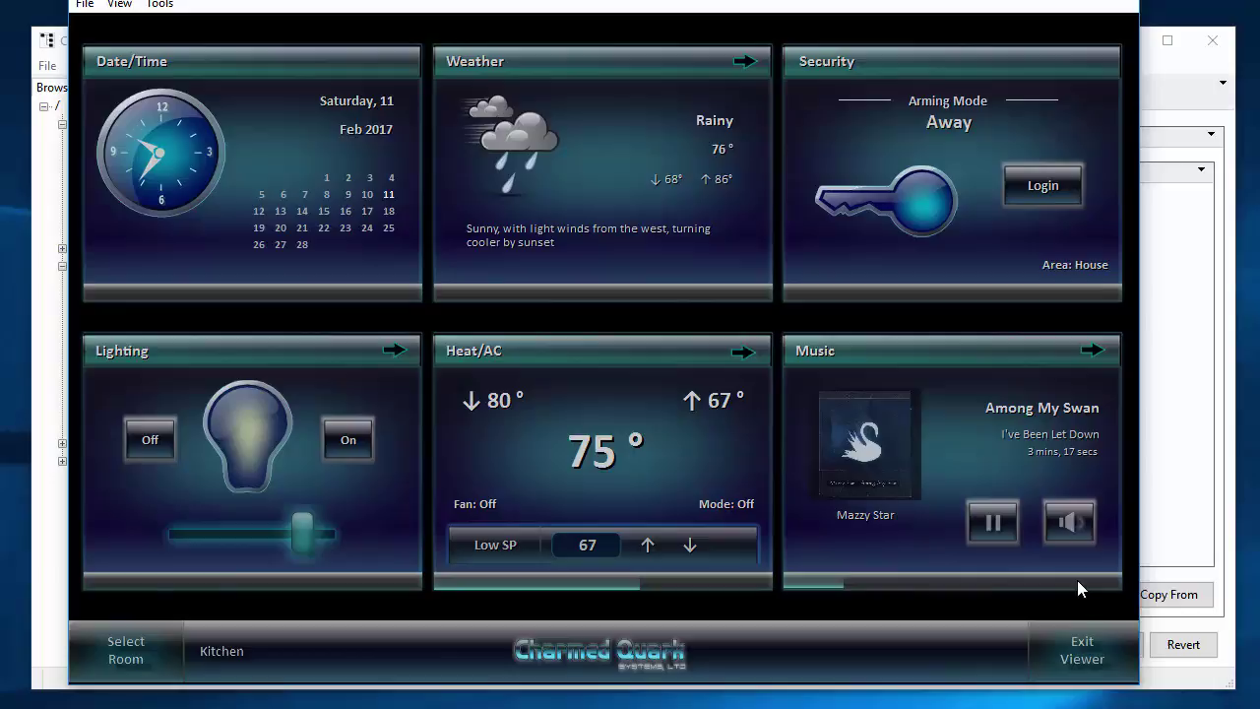
Start 12 Monkeys from the movie library and dismiss the movie-added confirmation.
{"action": "scroll", "coordinate": [888, 647], "scroll_direction": "down", "scroll_amount": 3}
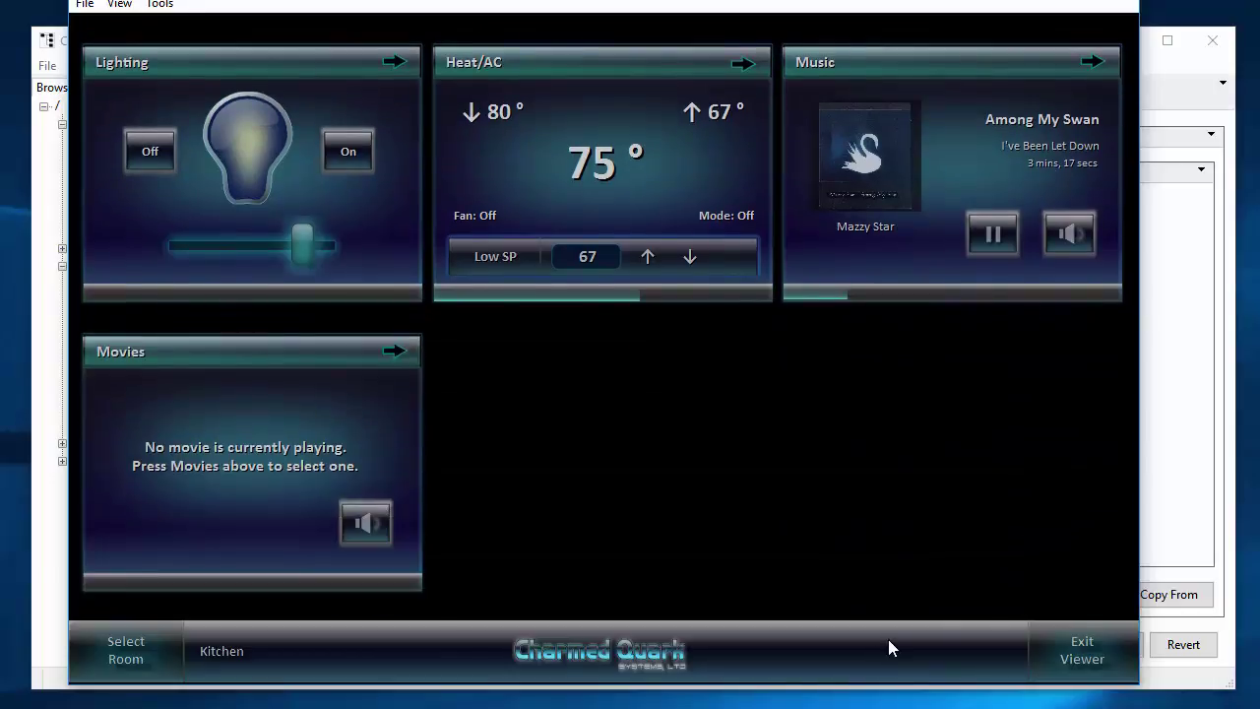
{"action": "left_click", "coordinate": [394, 350]}
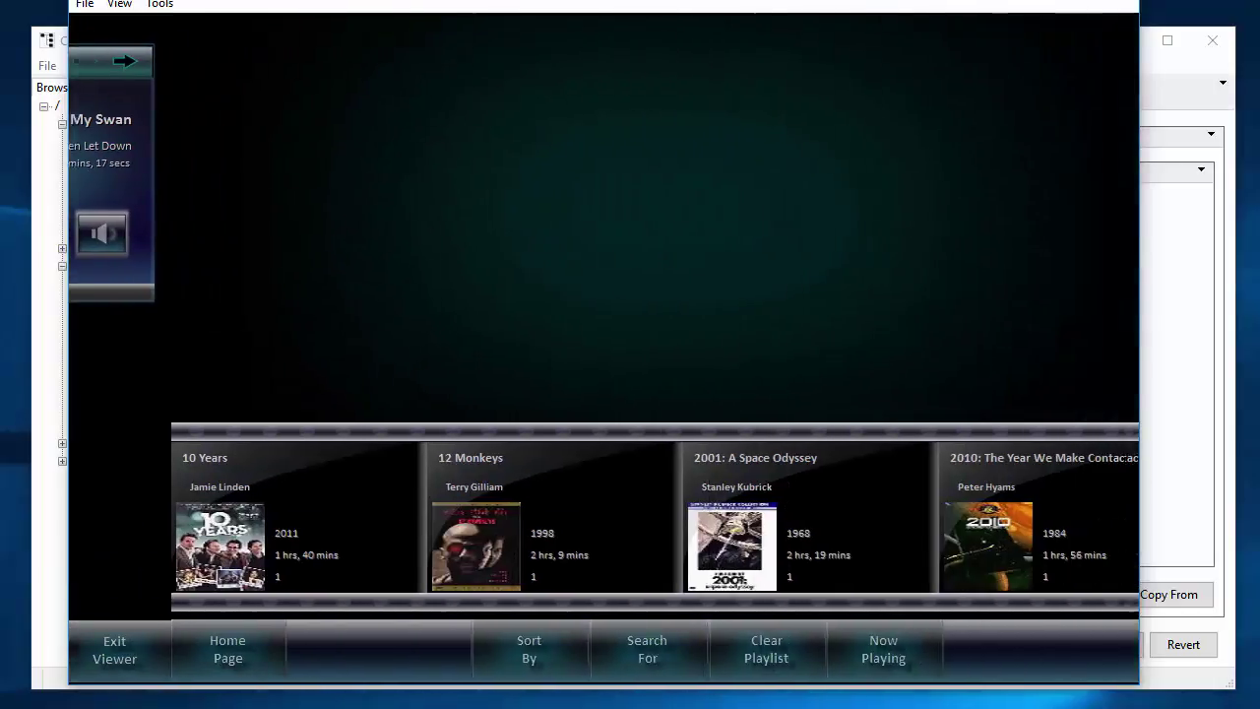
{"action": "left_click", "coordinate": [433, 521]}
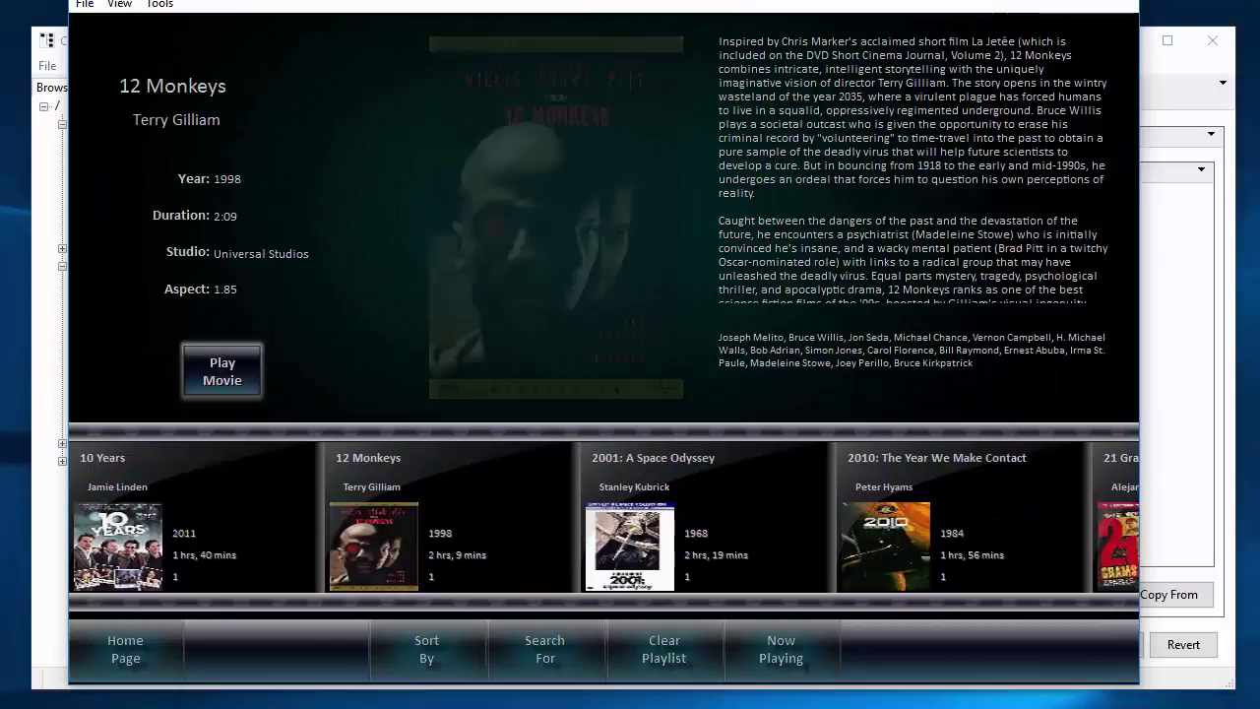
{"action": "left_click", "coordinate": [221, 371]}
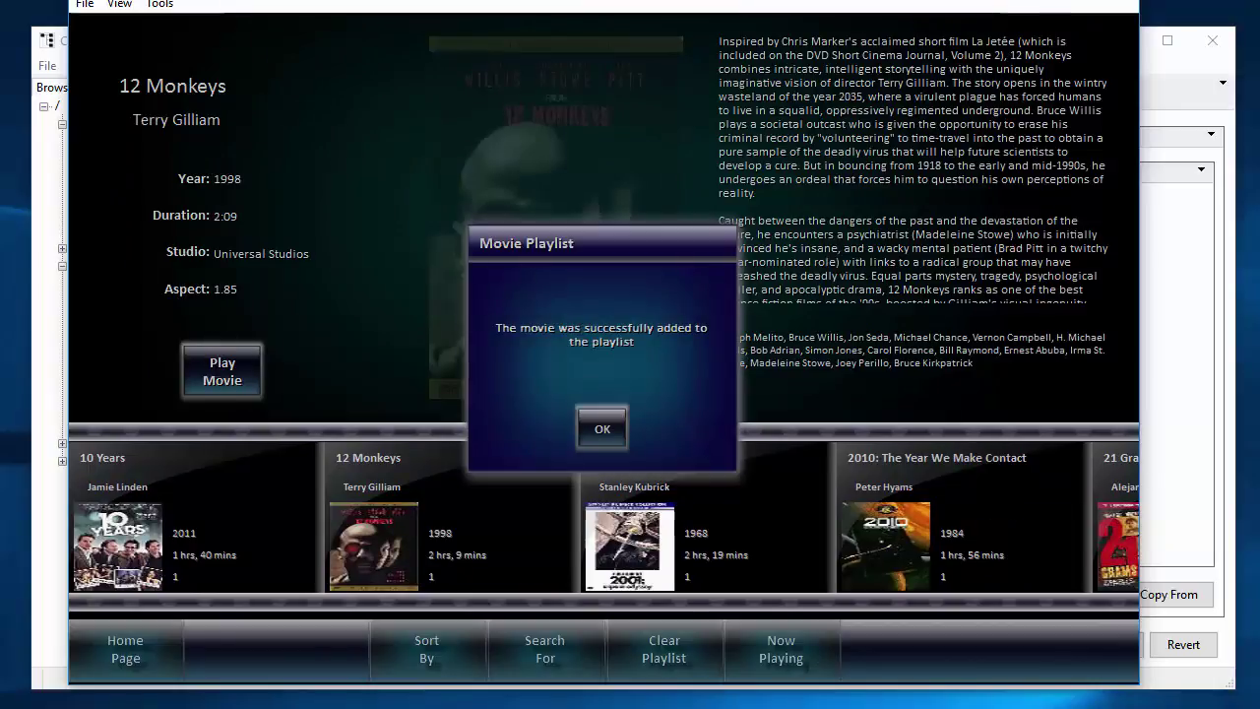
{"action": "left_click", "coordinate": [602, 428]}
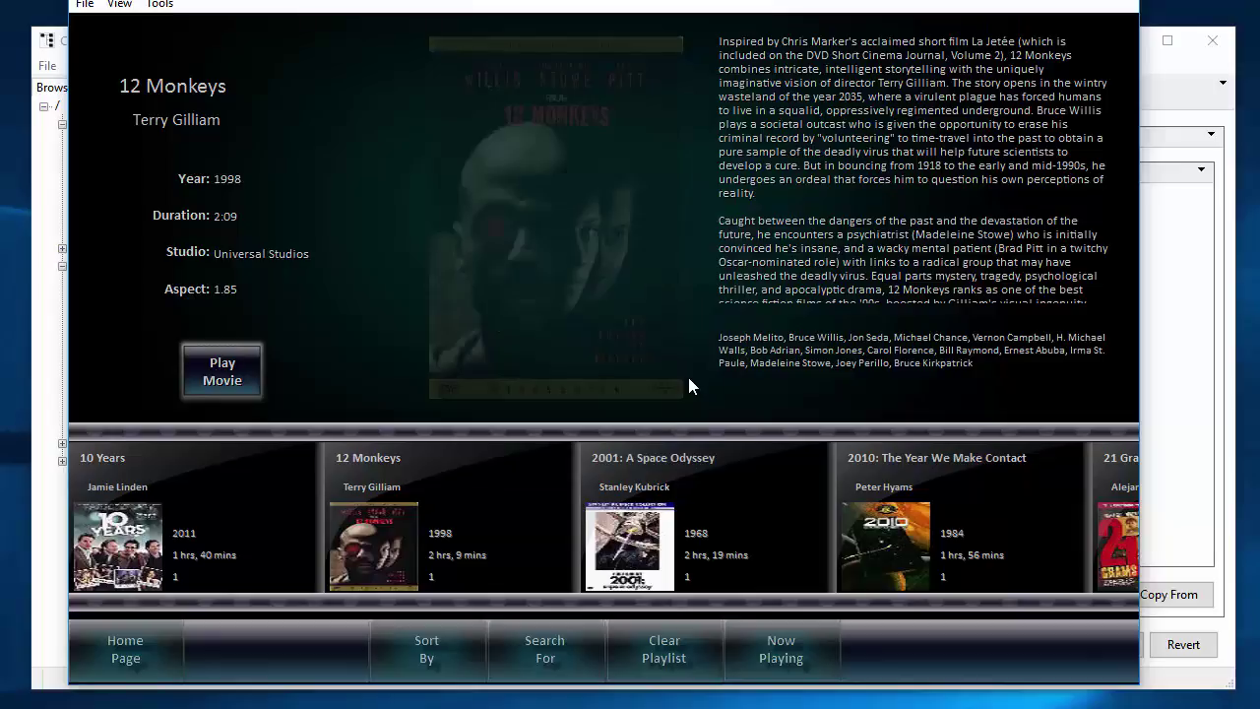
Check 12 Monkeys on the Now Playing screen, then return to the Kitchen home dashboard.
{"action": "left_click", "coordinate": [780, 648]}
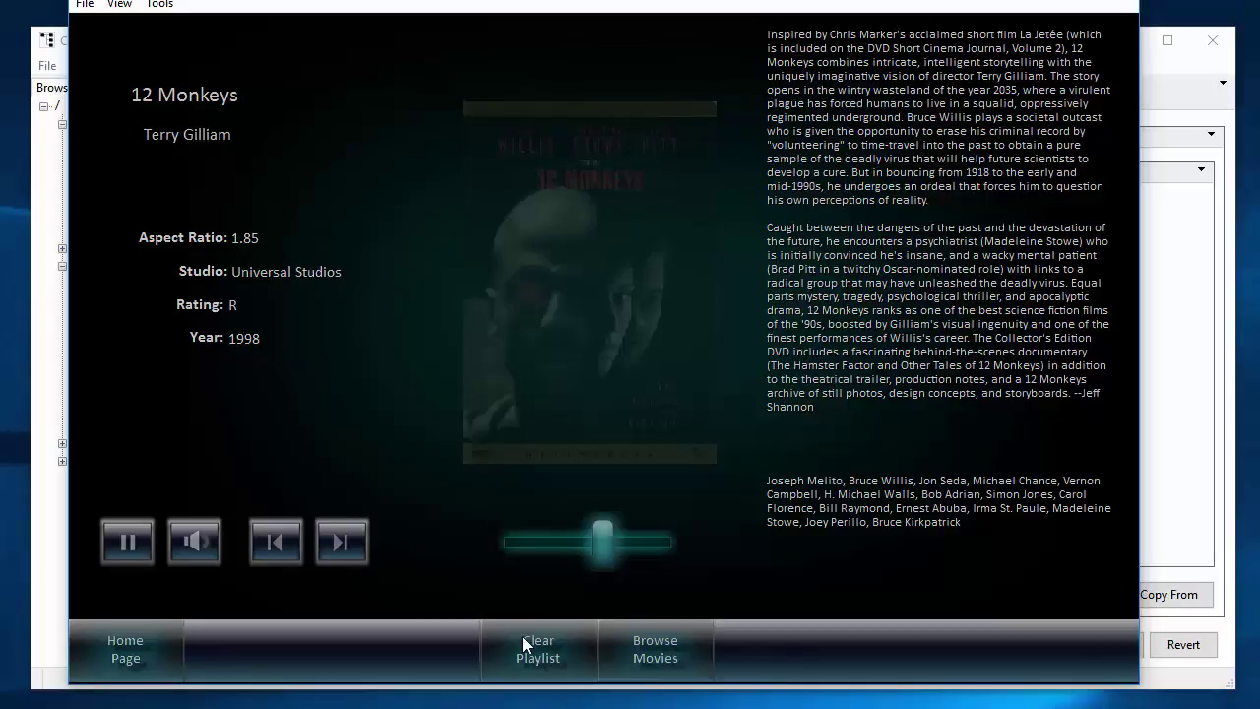
{"action": "left_click", "coordinate": [658, 653]}
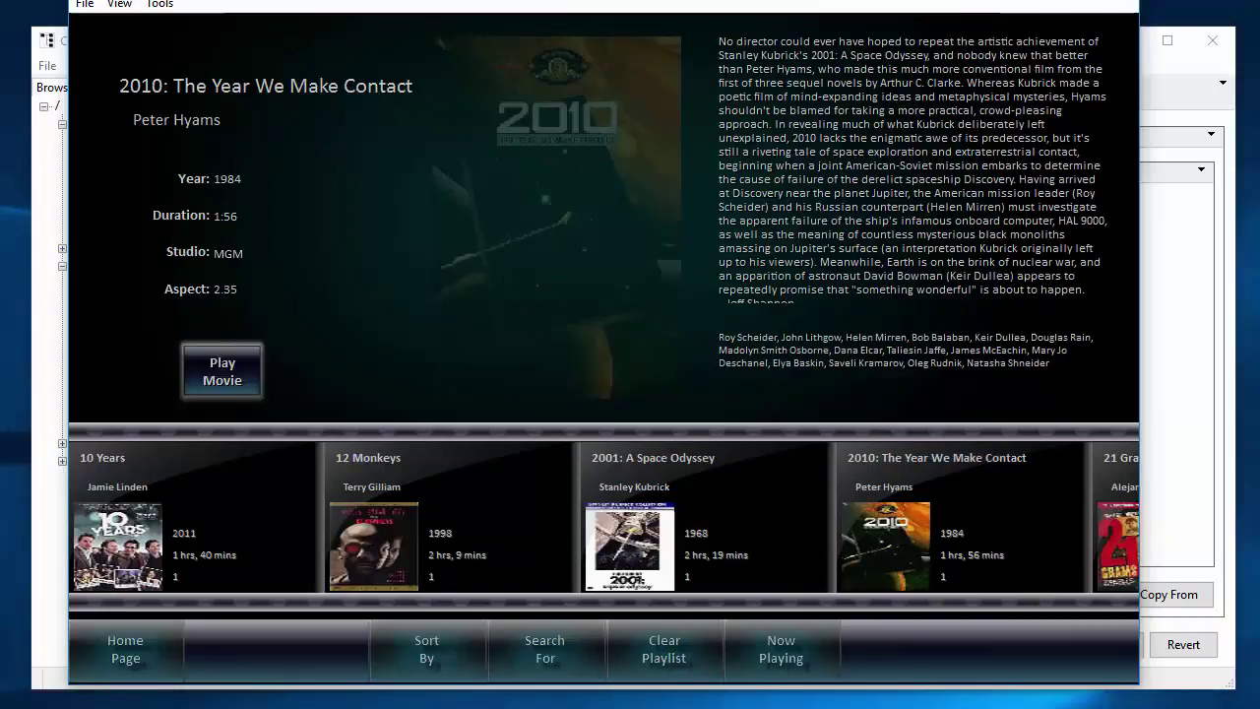
{"action": "left_click", "coordinate": [125, 648]}
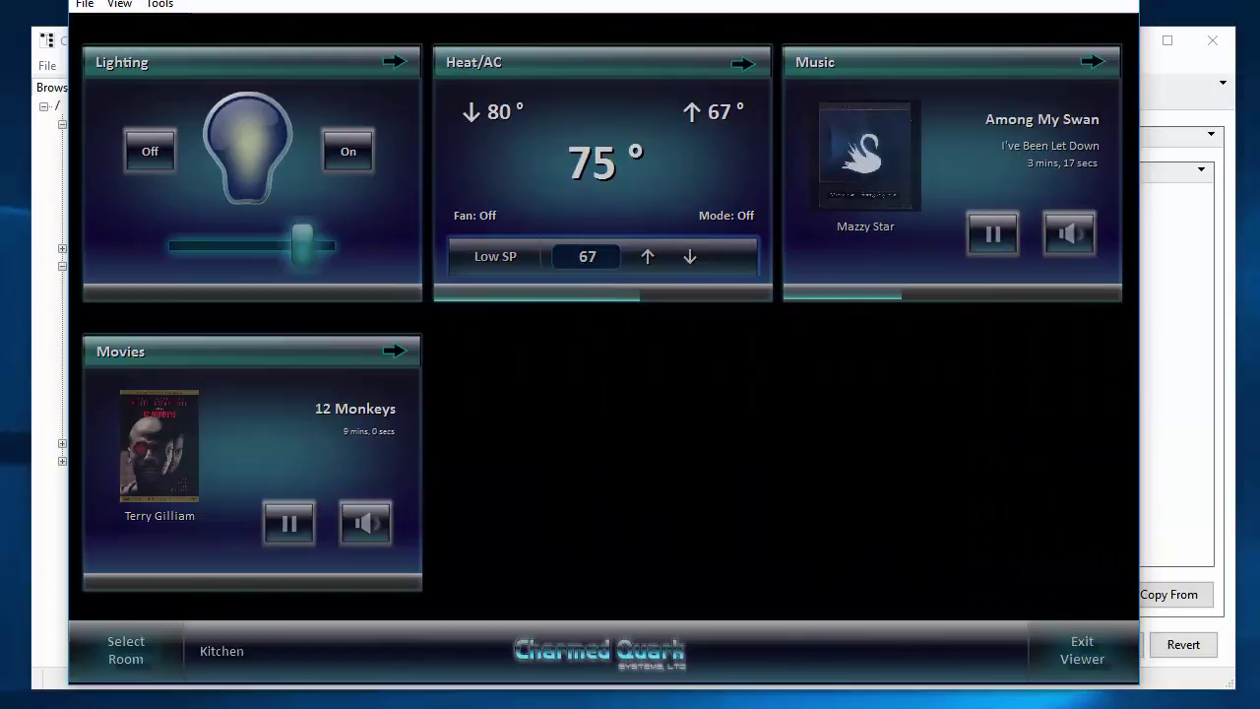
{"action": "scroll", "coordinate": [602, 324], "scroll_direction": "up", "scroll_amount": 2}
{"action": "scroll", "coordinate": [602, 317], "scroll_direction": "up", "scroll_amount": 2}
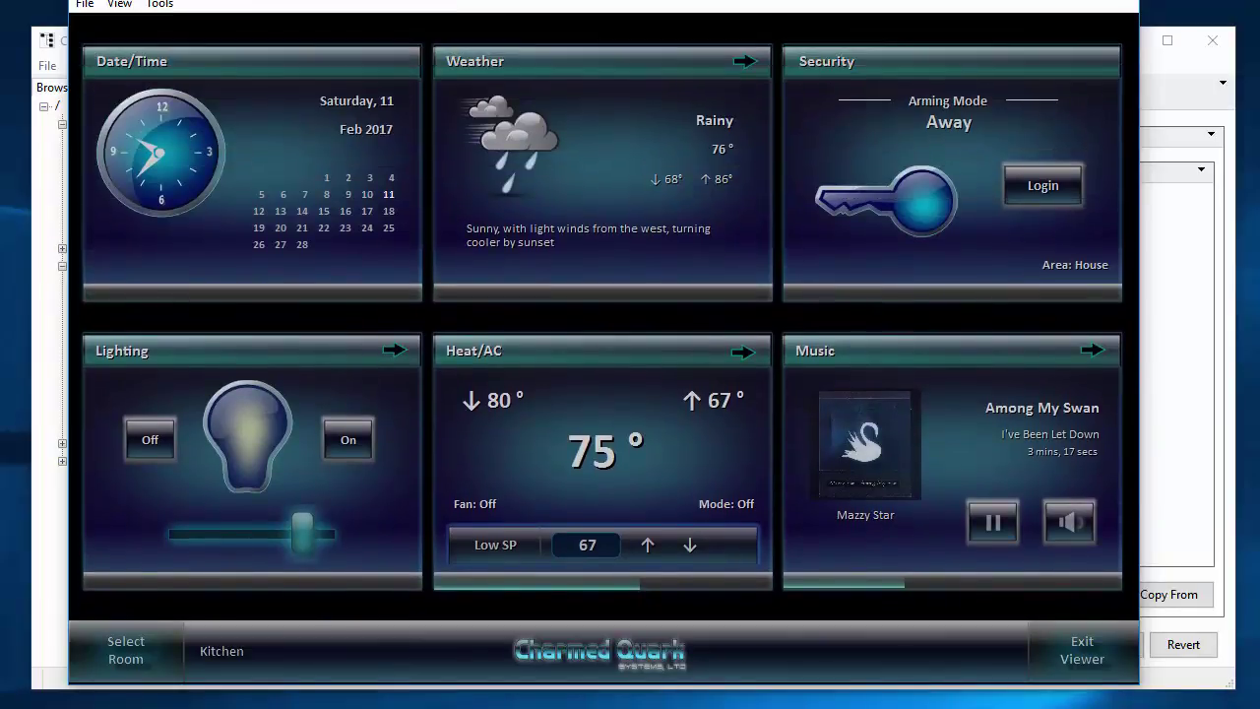